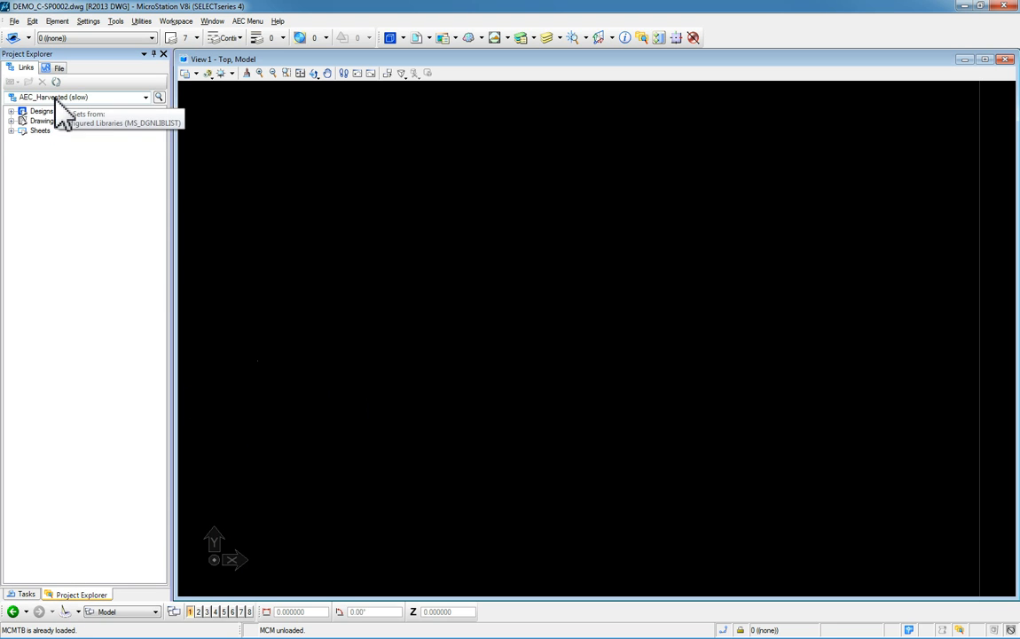
Switch the project links to the AEC_Common link set and expand its DWG Workmode folder.
{"action": "left_click", "coordinate": [56, 98]}
{"action": "left_click", "coordinate": [48, 123]}
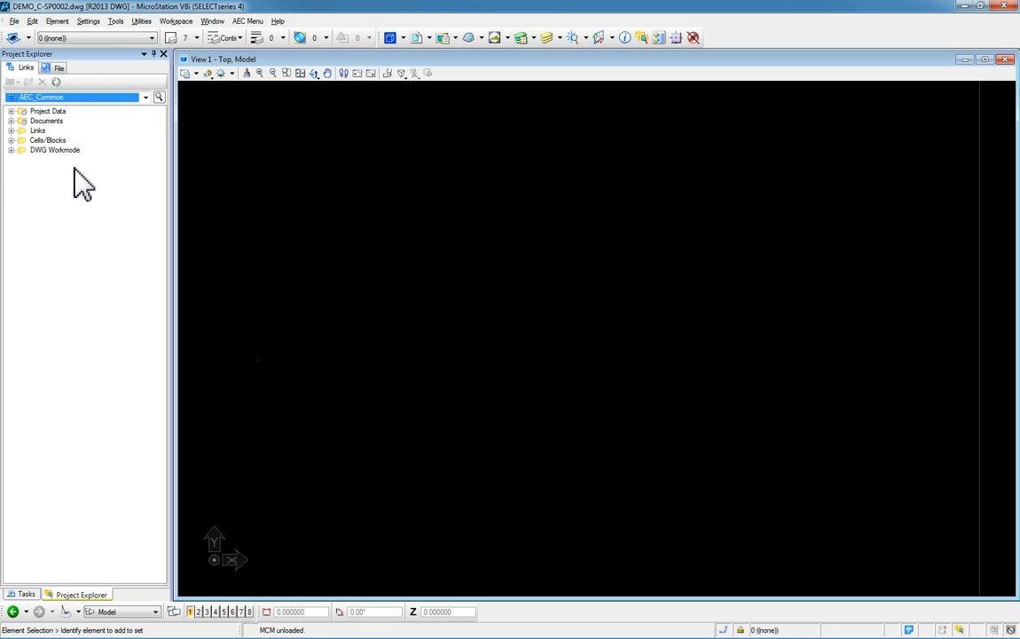
{"action": "left_click", "coordinate": [11, 150]}
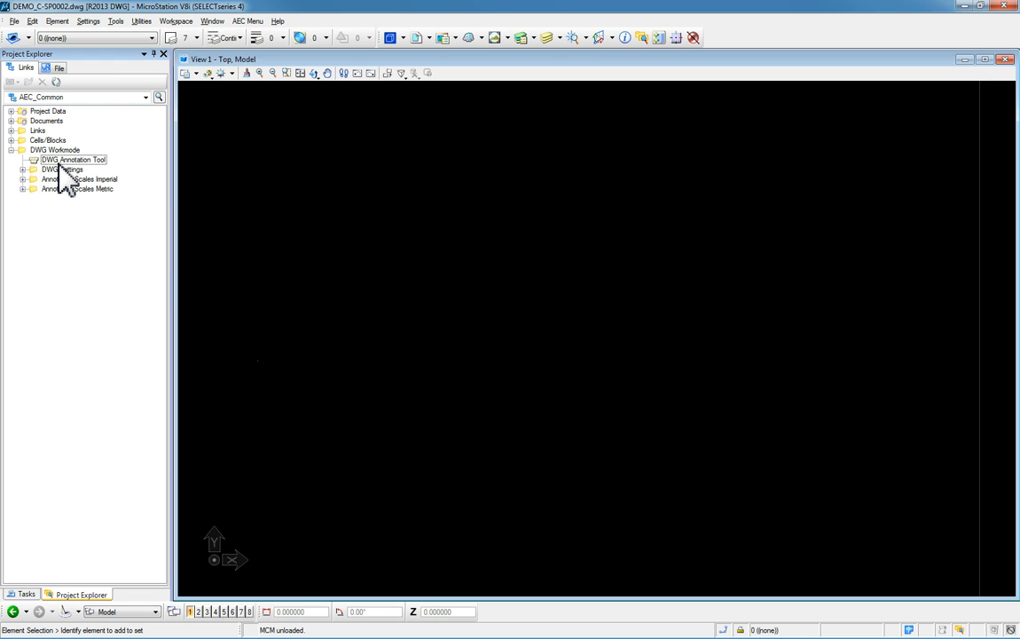
Examine the contents of the DWG Settings and Annotation Scales Imperial folders, then collapse them again.
{"action": "left_click", "coordinate": [22, 170]}
{"action": "left_click", "coordinate": [22, 199]}
{"action": "left_click", "coordinate": [78, 199]}
{"action": "left_click", "coordinate": [76, 189]}
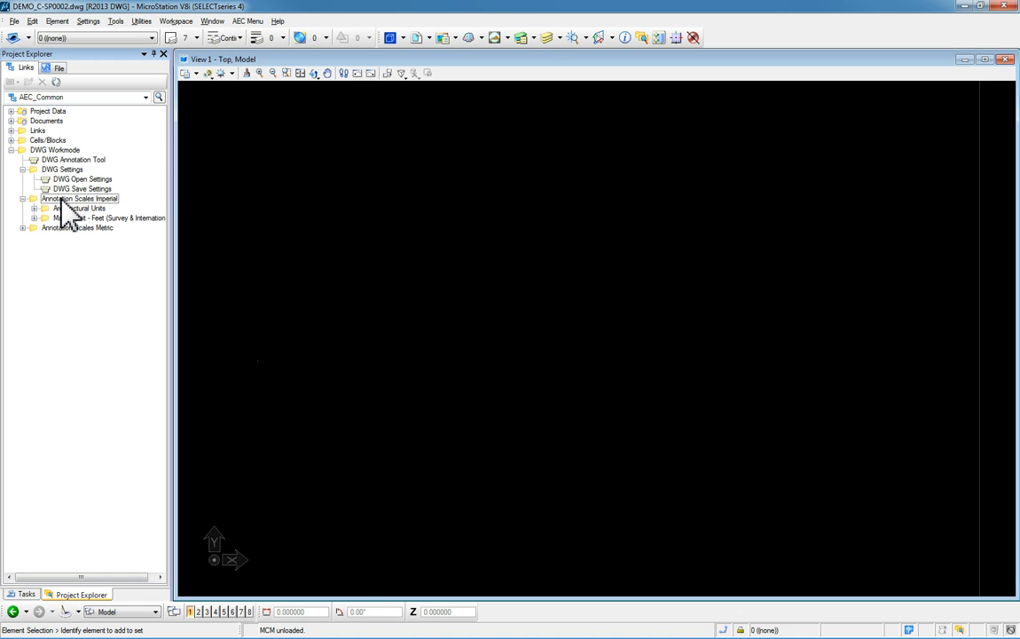
{"action": "left_click", "coordinate": [22, 170]}
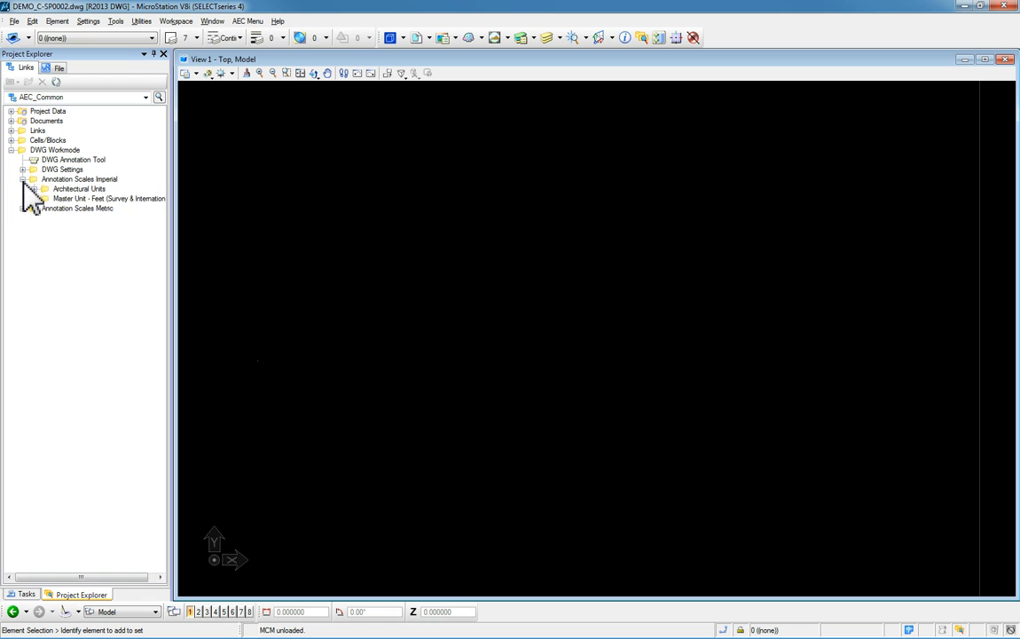
{"action": "left_click", "coordinate": [22, 179]}
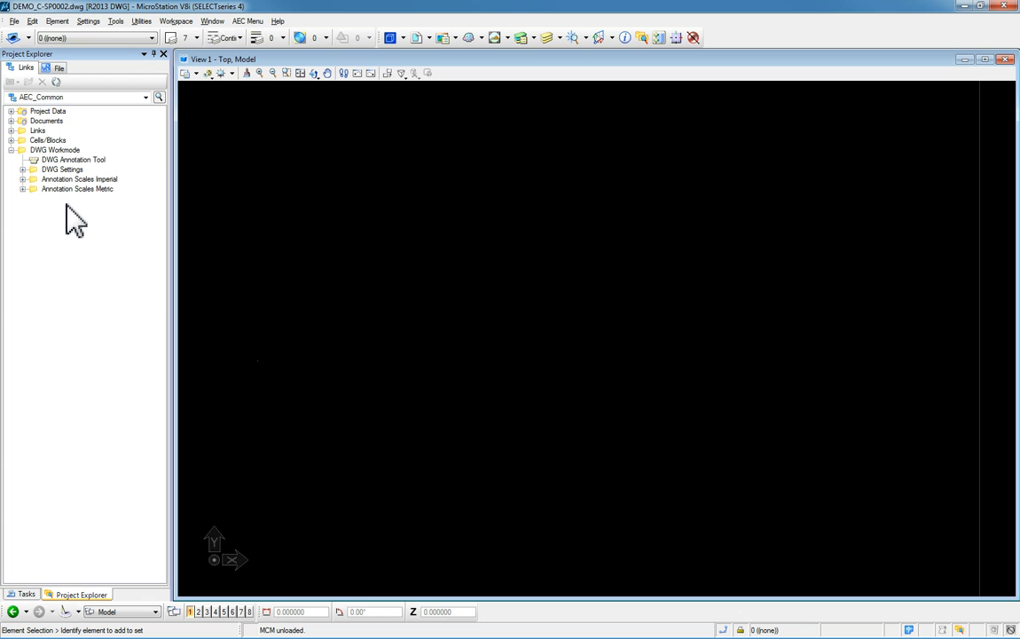
Launch the DWG Annotation Tool from the DWG Workmode folder and move its dialog higher over the drawing.
{"action": "left_click", "coordinate": [58, 162]}
{"action": "left_click", "coordinate": [34, 162]}
{"action": "double_click", "coordinate": [36, 162]}
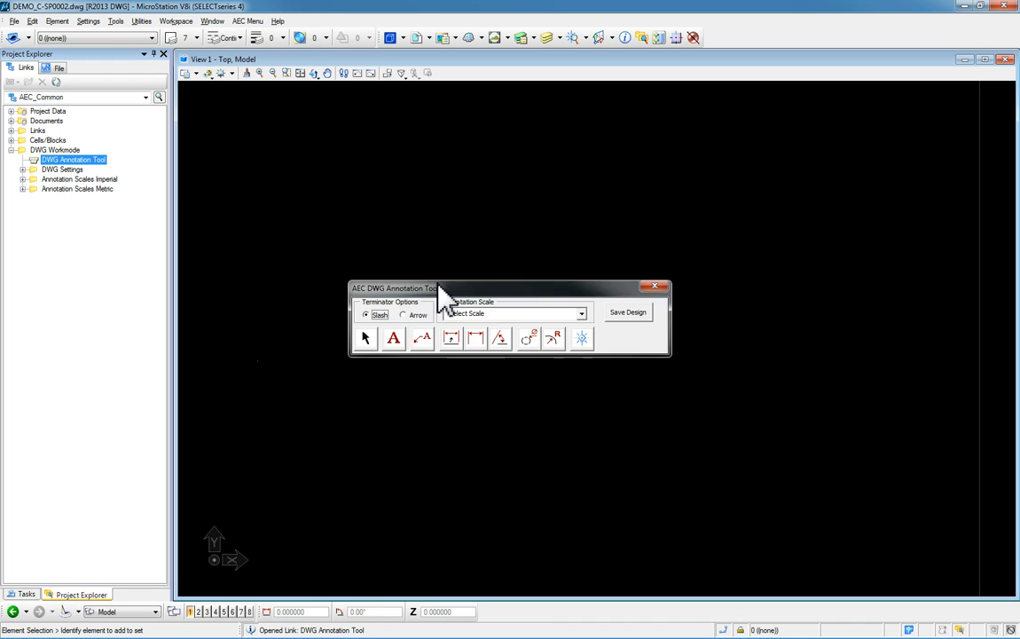
{"action": "mouse_move", "coordinate": [459, 287]}
{"action": "left_mouse_down"}
{"action": "mouse_move", "coordinate": [517, 244]}
{"action": "mouse_move", "coordinate": [526, 168]}
{"action": "left_mouse_up"}
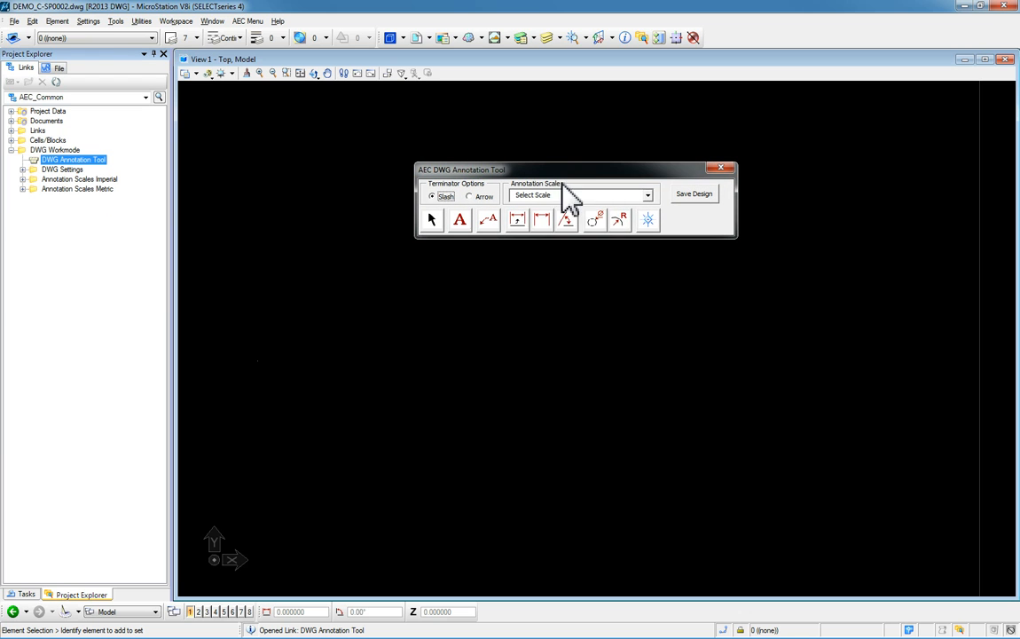
Set the annotation scale of the DWG Annotation Tool to 1"=30'.
{"action": "left_click", "coordinate": [649, 196]}
{"action": "mouse_move", "coordinate": [648, 224]}
{"action": "left_mouse_down"}
{"action": "mouse_move", "coordinate": [651, 258]}
{"action": "mouse_move", "coordinate": [651, 215]}
{"action": "left_mouse_up"}
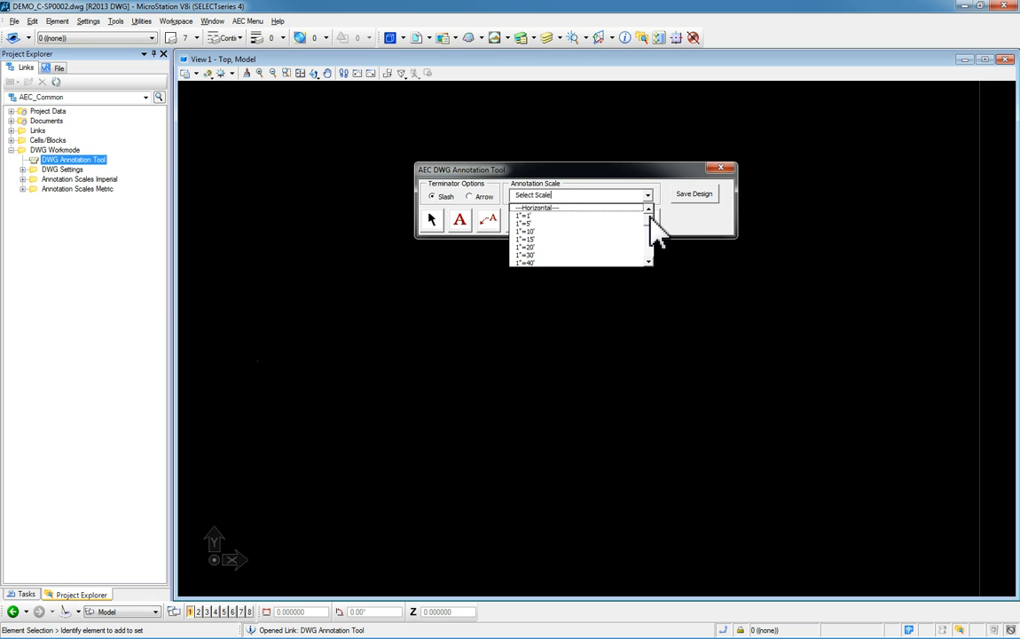
{"action": "left_click", "coordinate": [546, 254]}
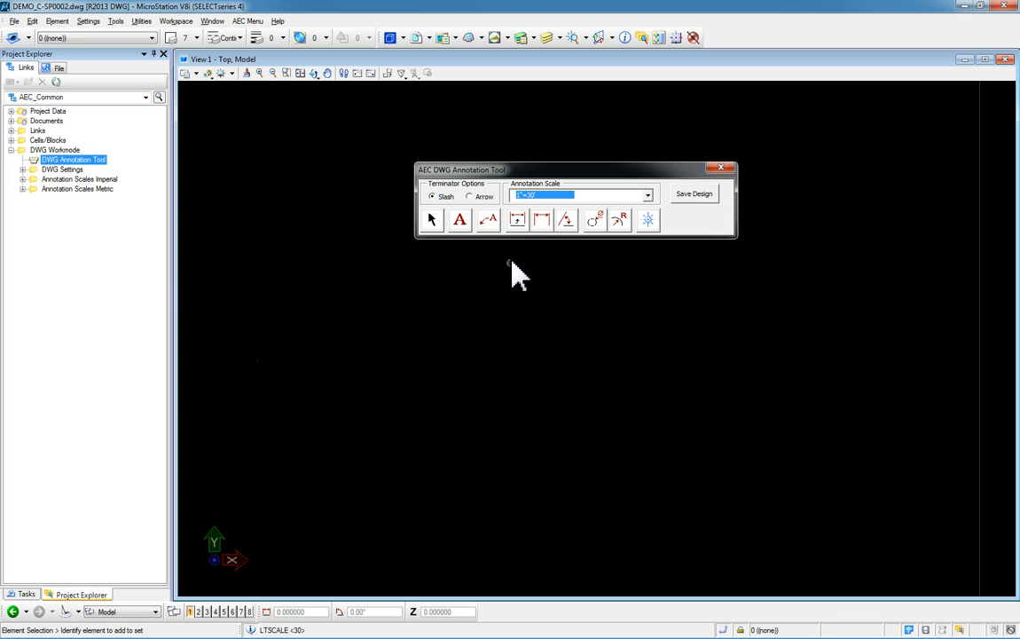
Start Place Text from the annotation tool and enter TEST and TEXT on two lines, keeping the text settings clear of the placement area.
{"action": "left_click", "coordinate": [457, 226]}
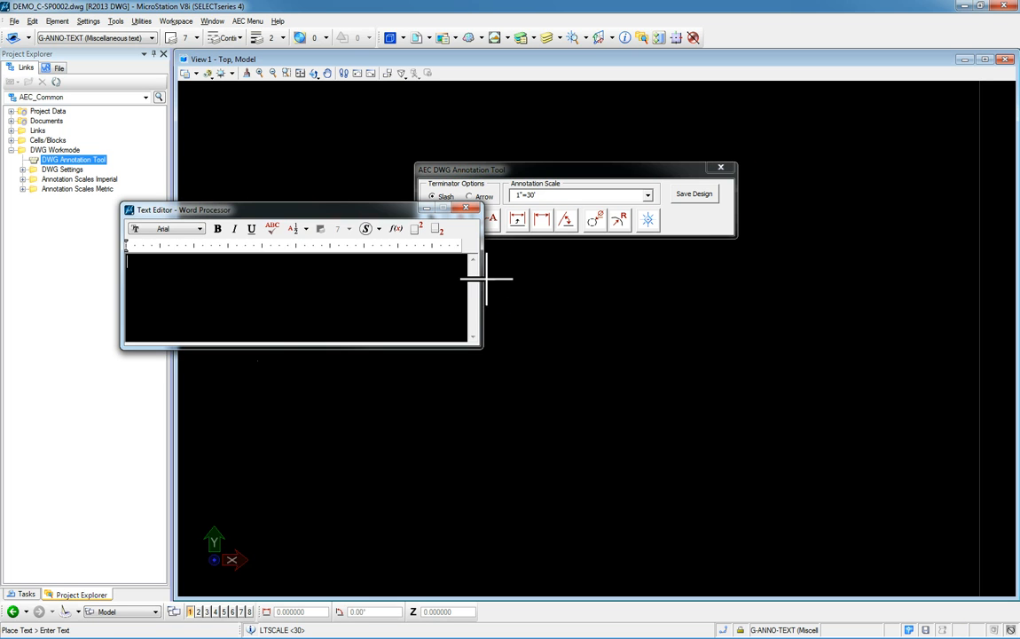
{"action": "left_click_drag", "start_coordinate": [286, 215], "coordinate": [423, 316]}
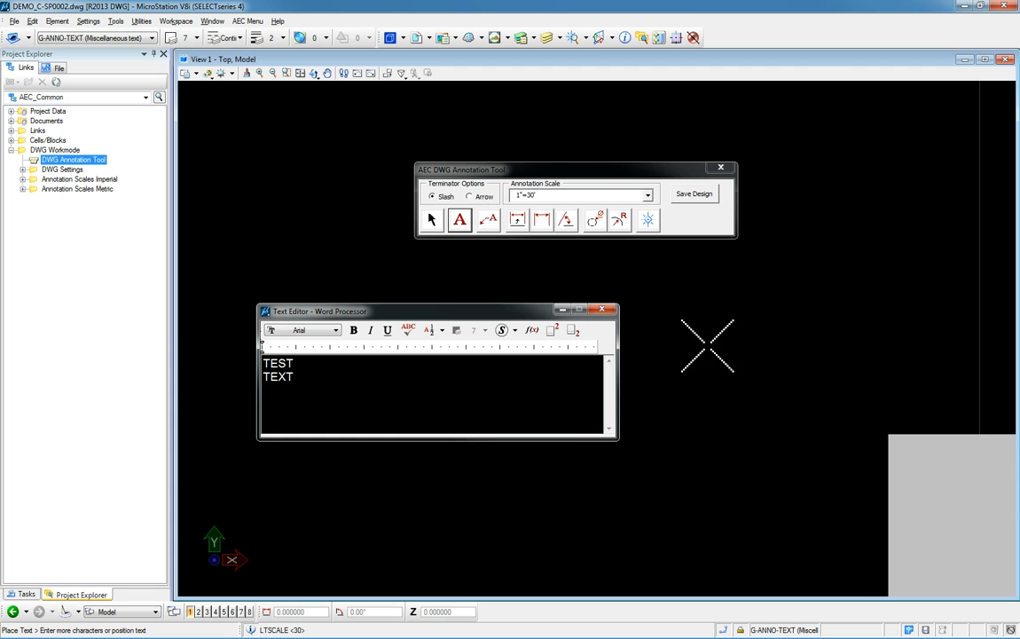
{"action": "scroll", "coordinate": [583, 268], "scroll_direction": "down", "scroll_amount": 5}
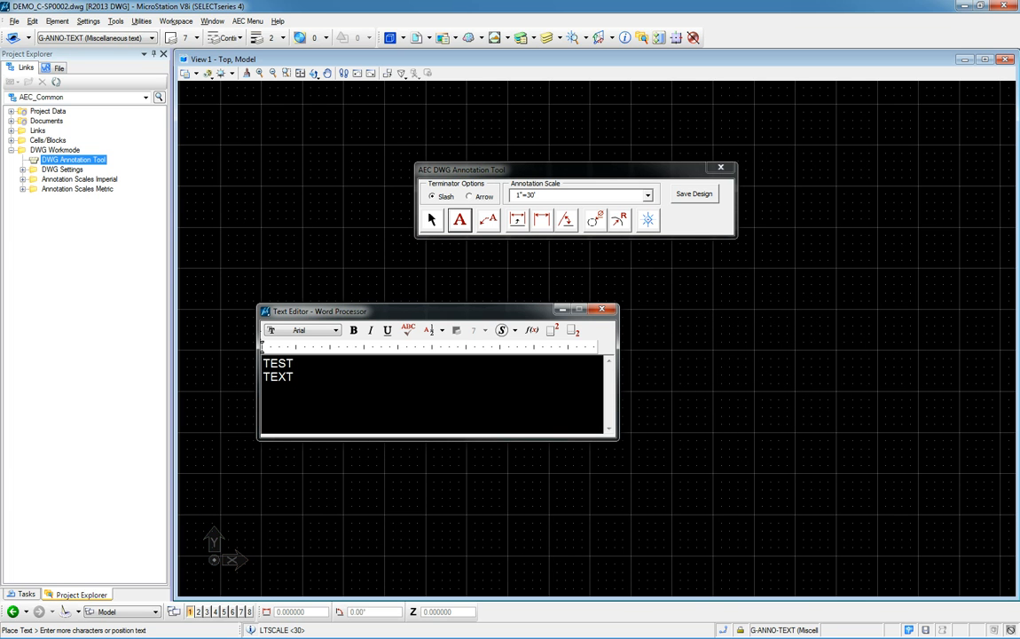
{"action": "left_click_drag", "start_coordinate": [1019, 284], "coordinate": [857, 119]}
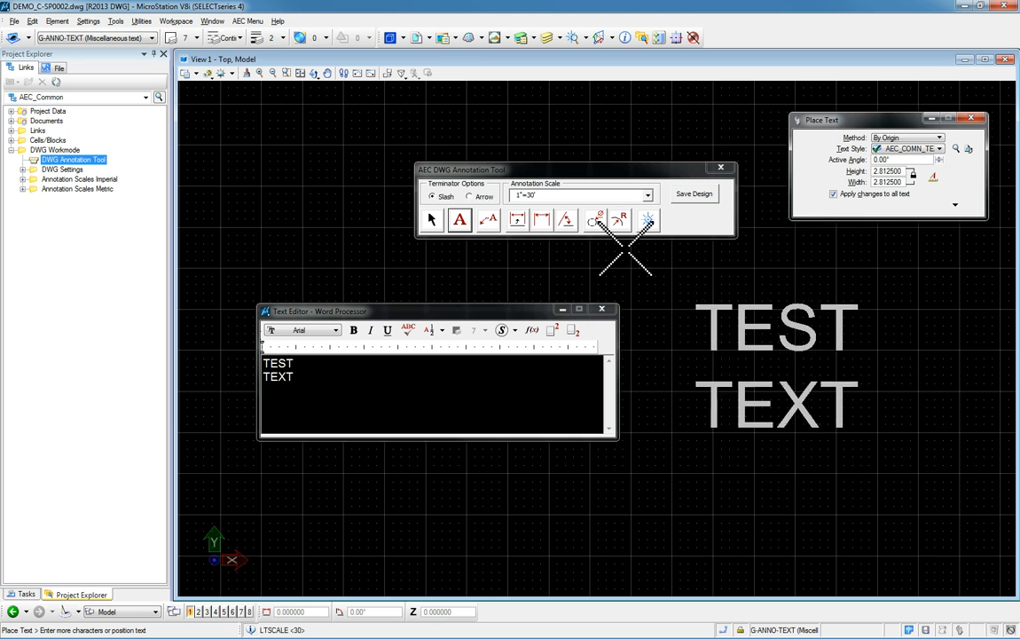
Change the annotation scale to 1"=40' and place the two-line TEST TEXT in the empty drawing area beside the text editor.
{"action": "left_click", "coordinate": [648, 196]}
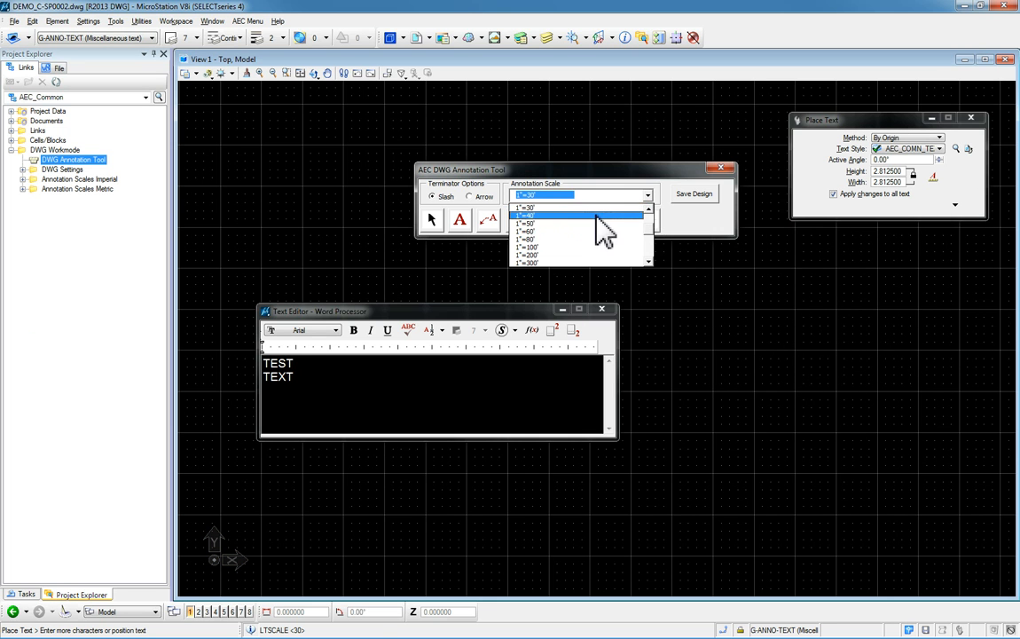
{"action": "left_click", "coordinate": [589, 218]}
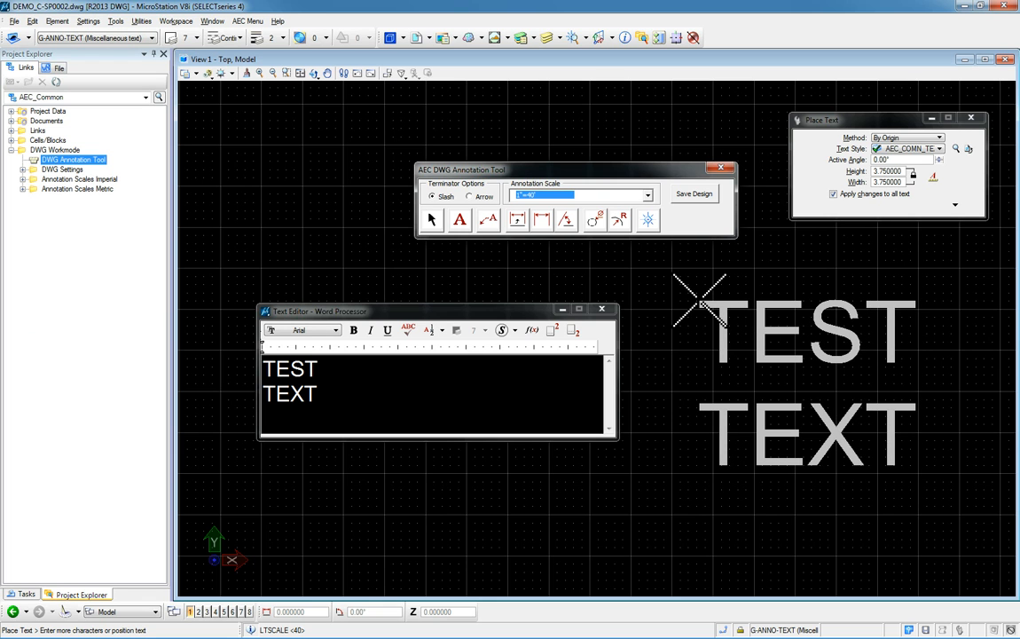
{"action": "left_click", "coordinate": [701, 302]}
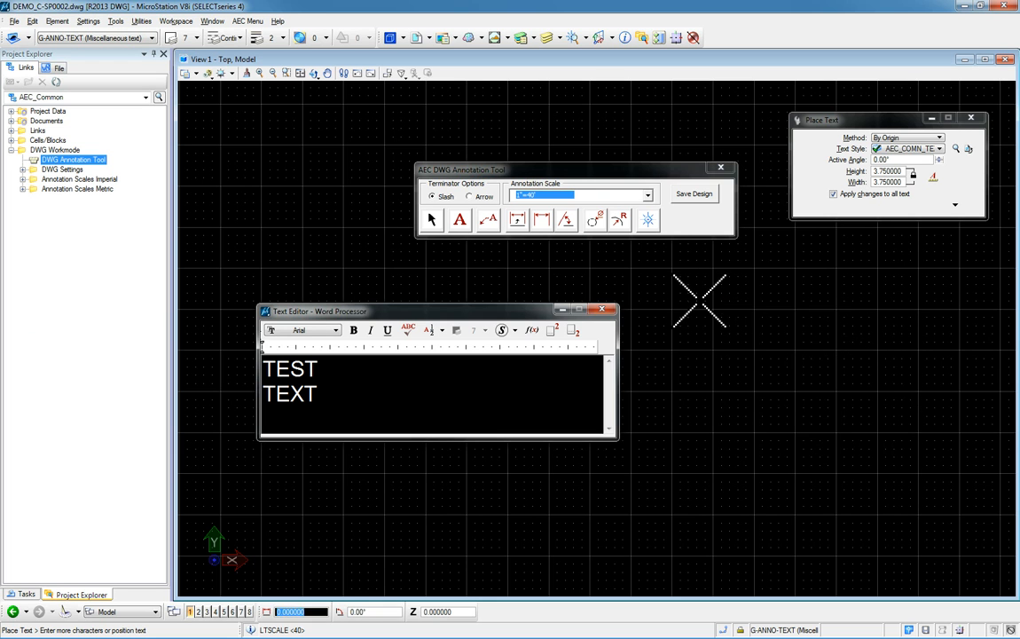
Set the annotation scale to 1"=30' and place a second TEST TEXT just to the right of the first.
{"action": "left_click", "coordinate": [648, 197]}
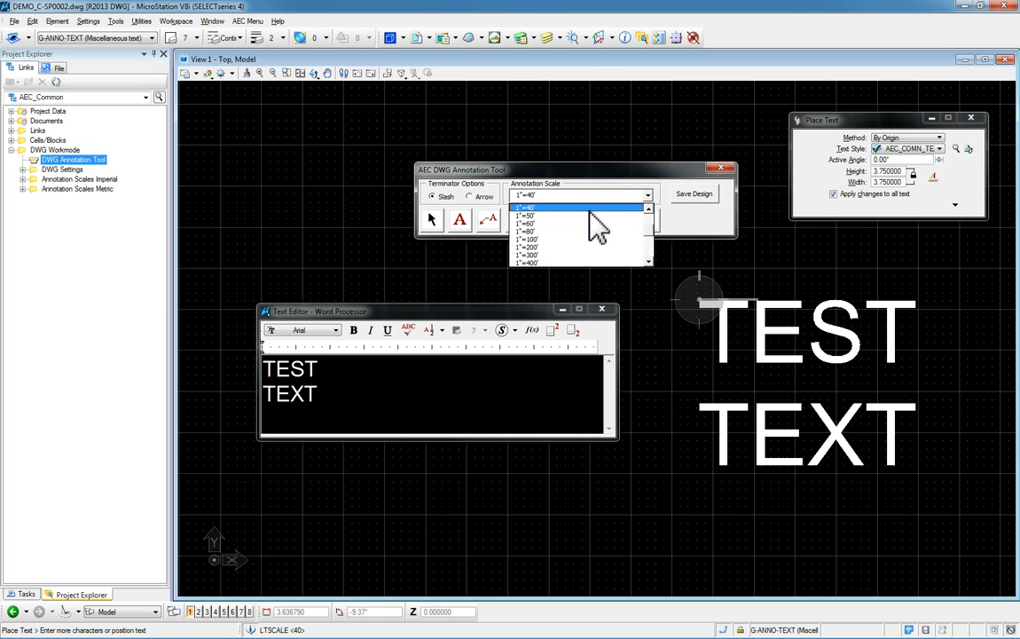
{"action": "left_click", "coordinate": [582, 220]}
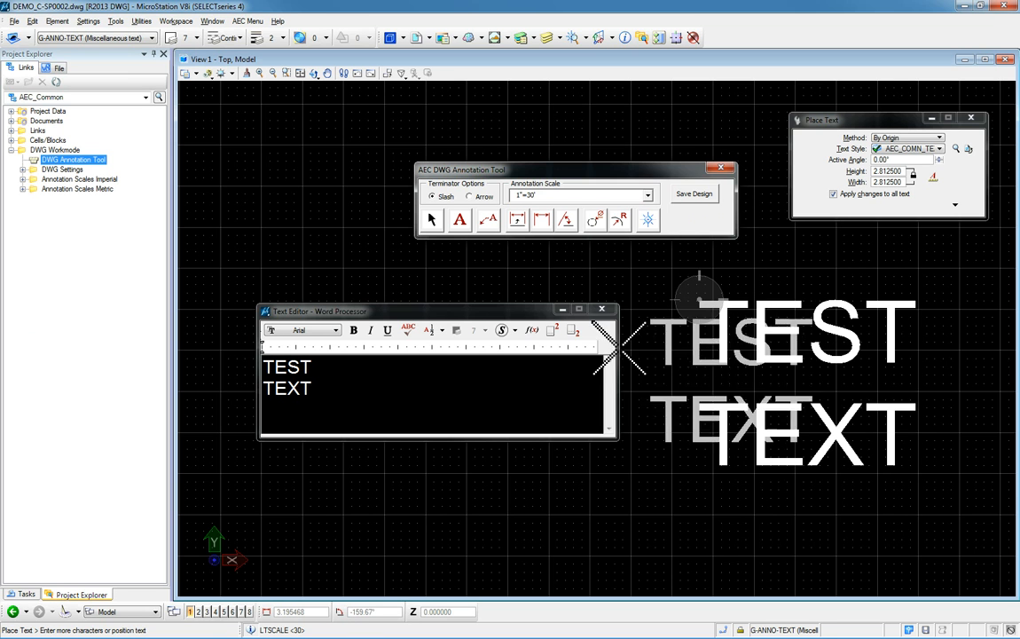
{"action": "scroll", "coordinate": [391, 267], "scroll_direction": "down", "scroll_amount": 2}
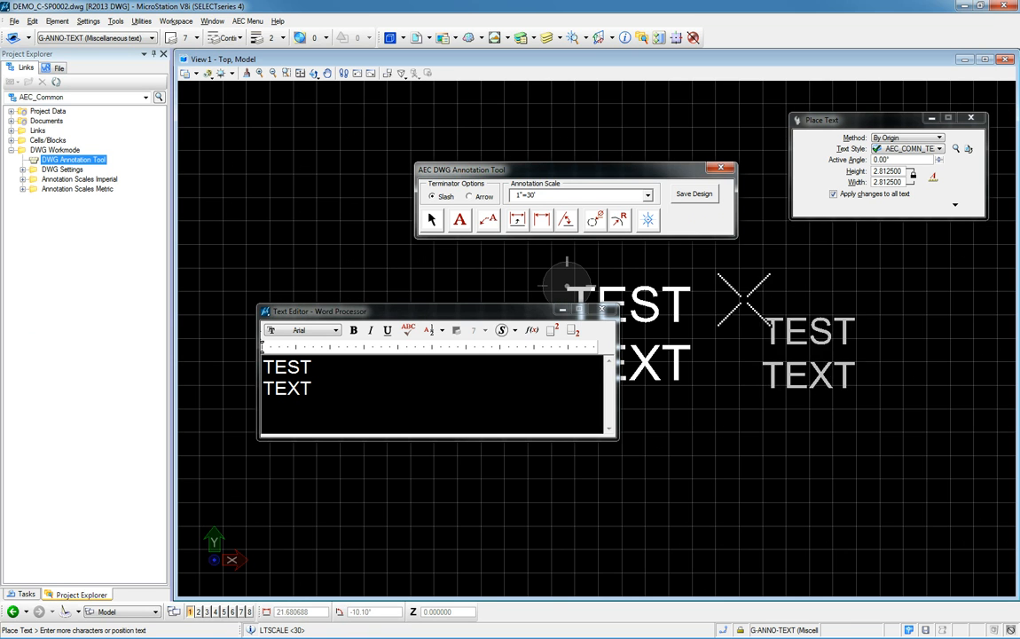
{"action": "left_click", "coordinate": [699, 386]}
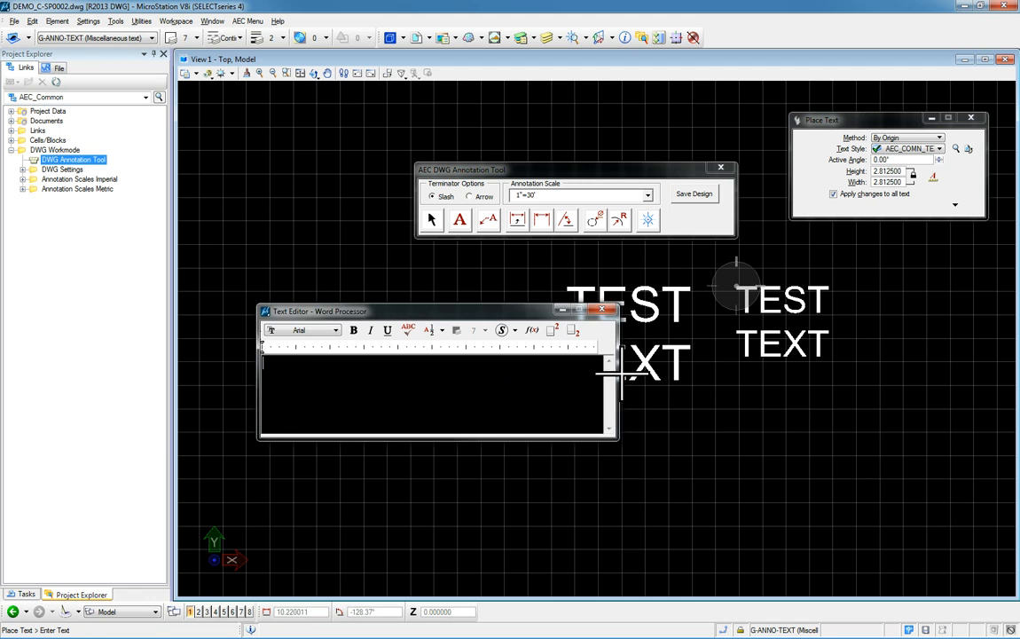
Place a note reading TEST TEXT on two lines below the existing texts, with an arrow leader pointing down to the left.
{"action": "left_click_drag", "start_coordinate": [426, 312], "coordinate": [328, 304]}
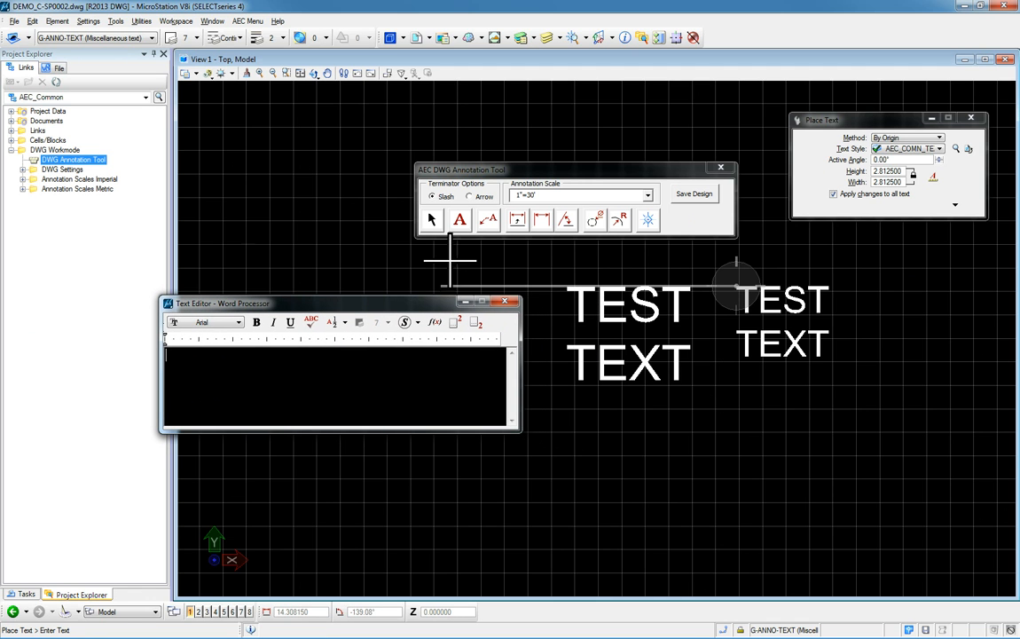
{"action": "left_click", "coordinate": [488, 221]}
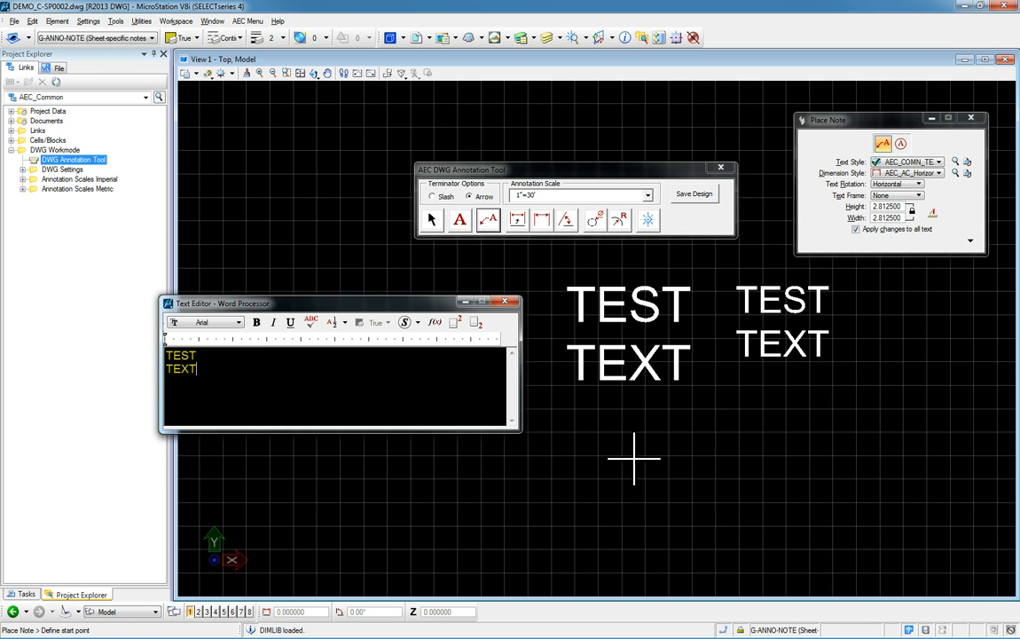
{"action": "left_click", "coordinate": [582, 520]}
{"action": "left_click", "coordinate": [663, 431]}
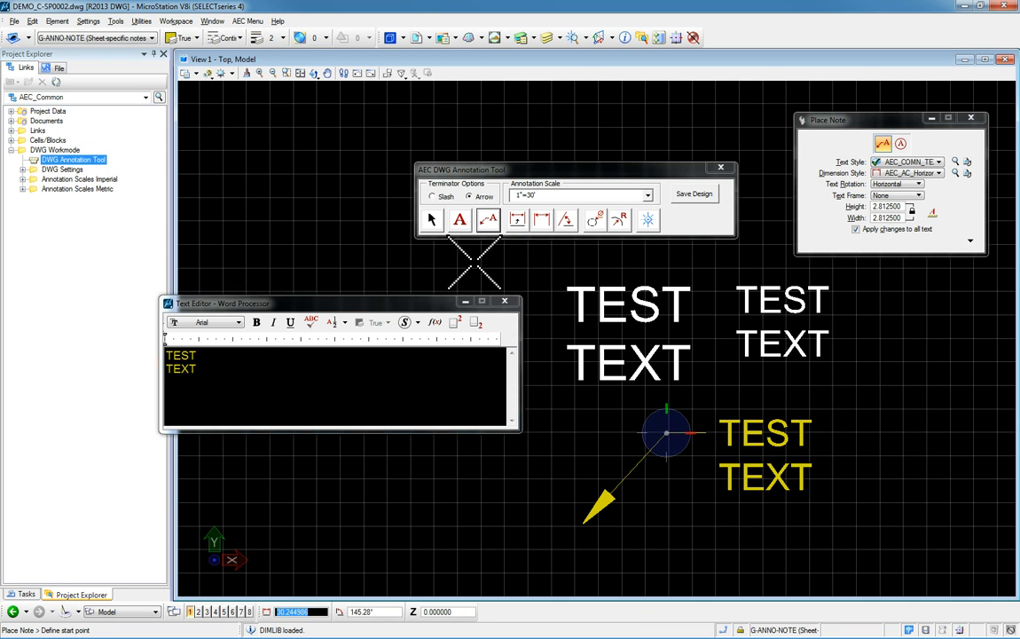
Start Dimension Element from the Drawing tasks and accept updating the incompatible dimension style for the current workmode.
{"action": "left_click", "coordinate": [518, 222]}
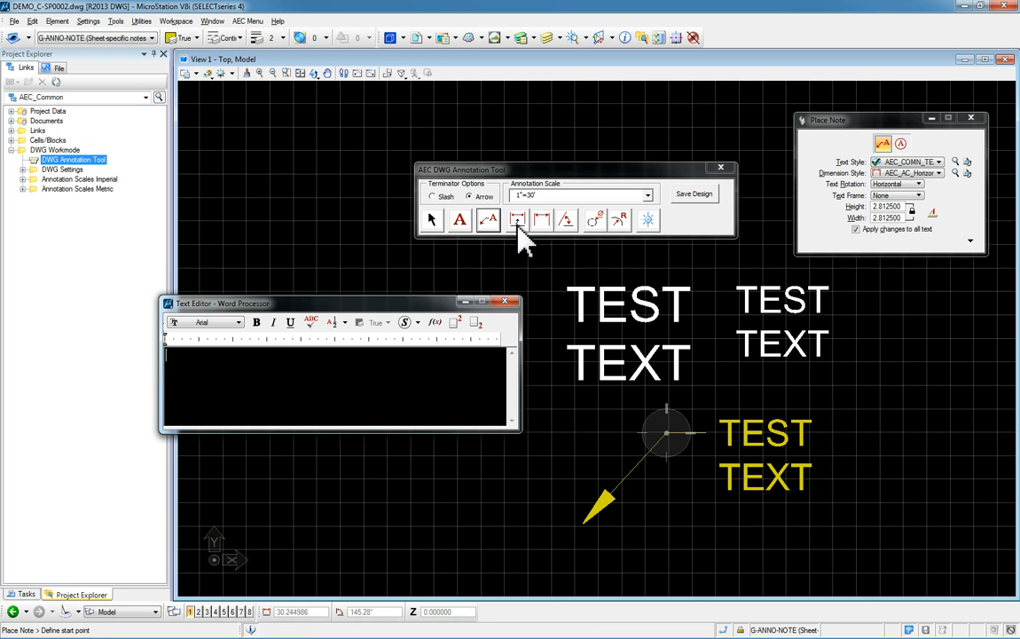
{"action": "left_click", "coordinate": [431, 221]}
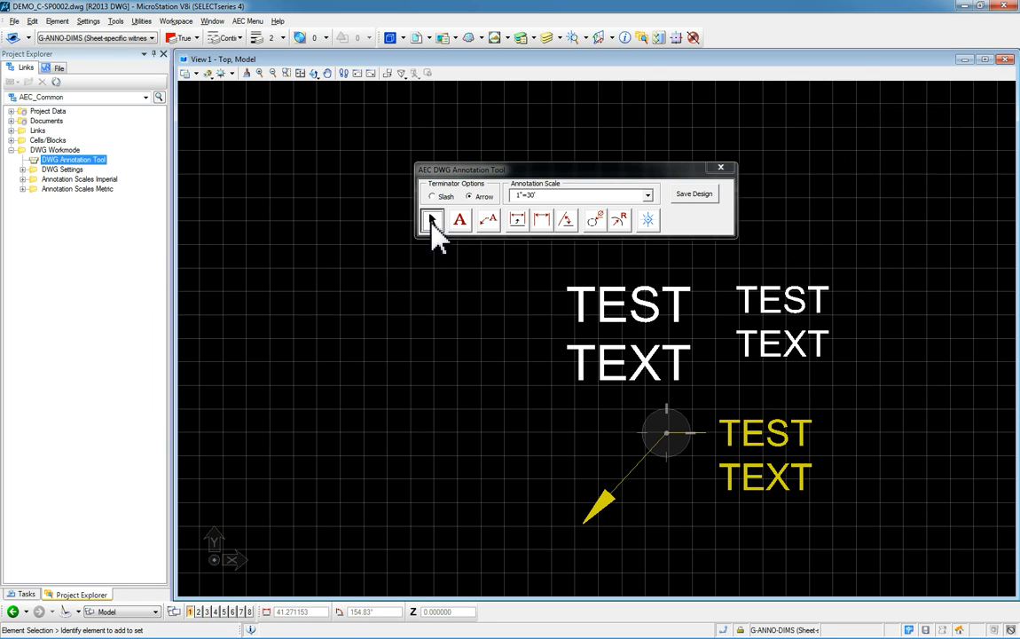
{"action": "left_click", "coordinate": [20, 594]}
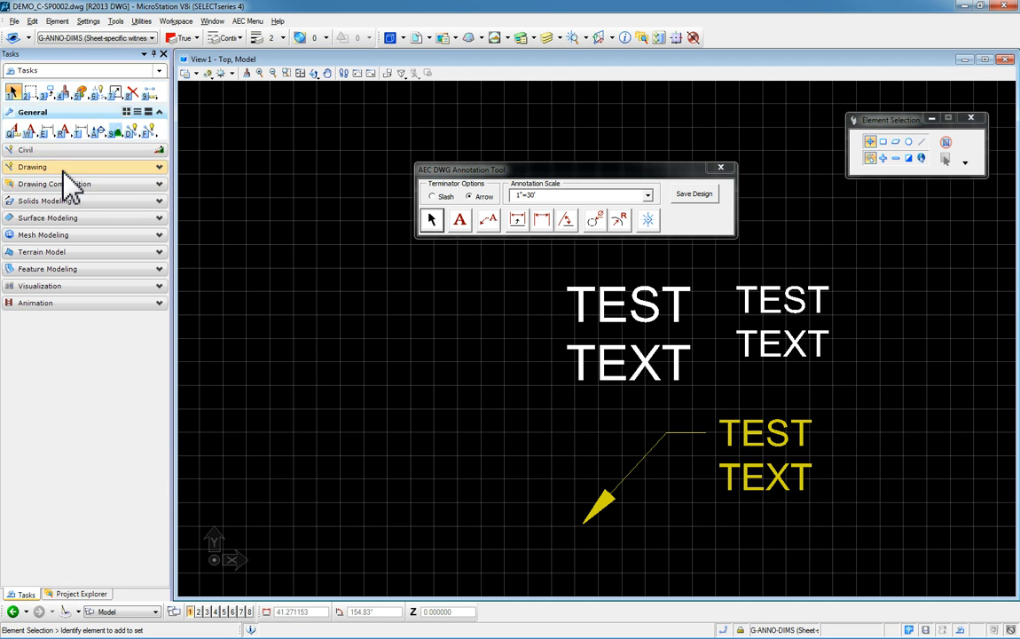
{"action": "left_click", "coordinate": [63, 167]}
{"action": "left_click", "coordinate": [23, 343]}
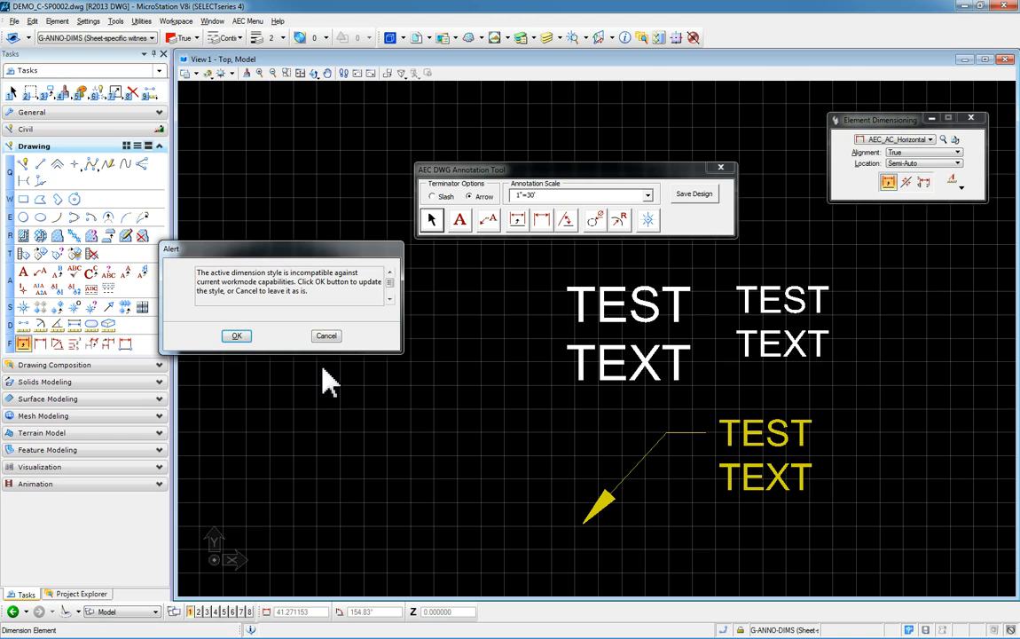
{"action": "left_click", "coordinate": [236, 337]}
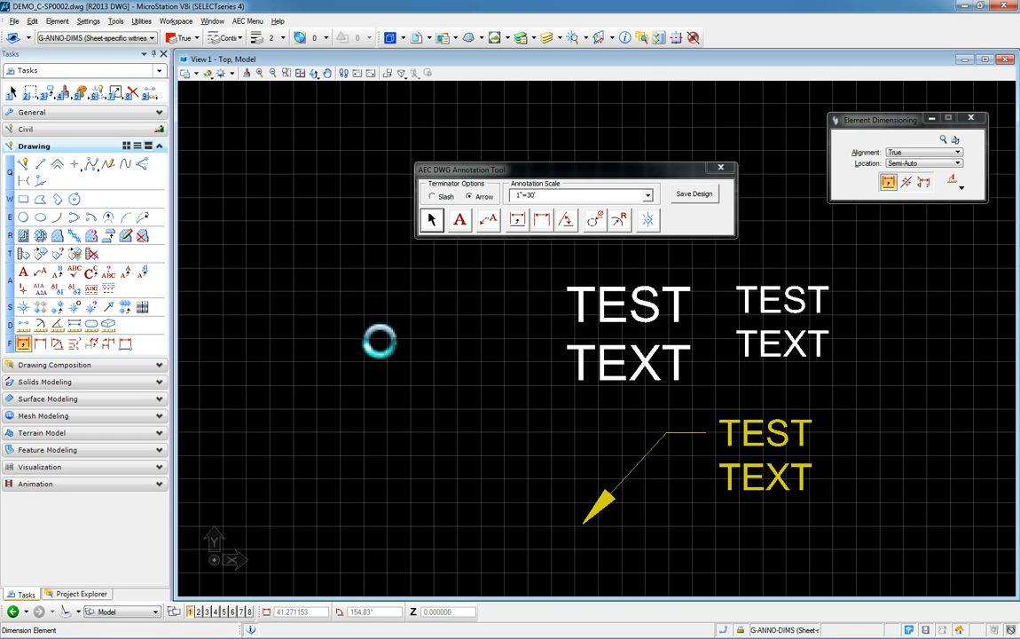
Dimension the short horizontal segment of the note's leader, with the dimension line and its text above the placed texts.
{"action": "left_click", "coordinate": [517, 220]}
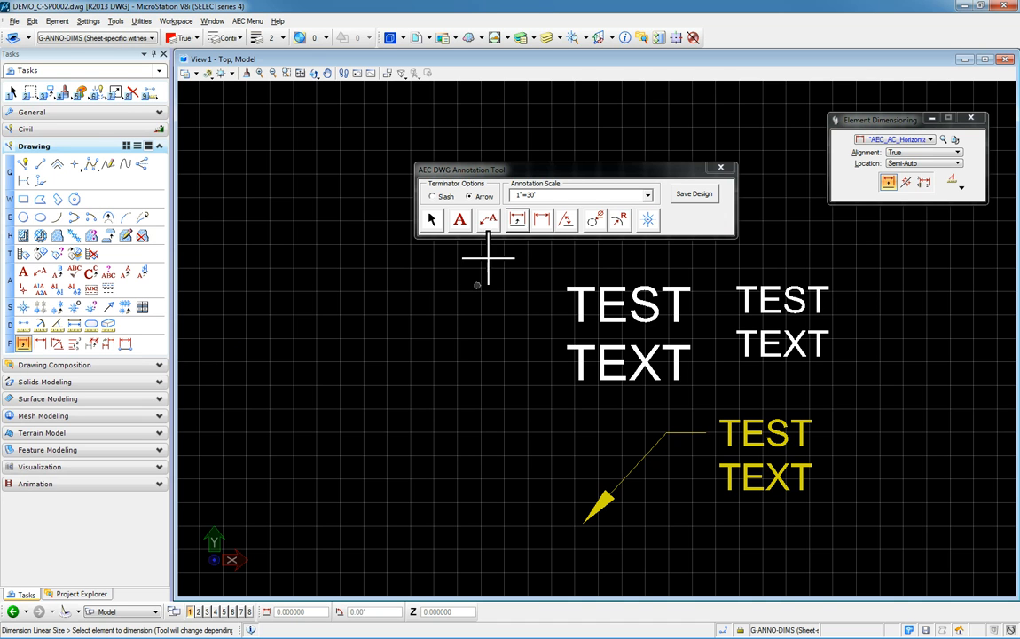
{"action": "left_click", "coordinate": [674, 432]}
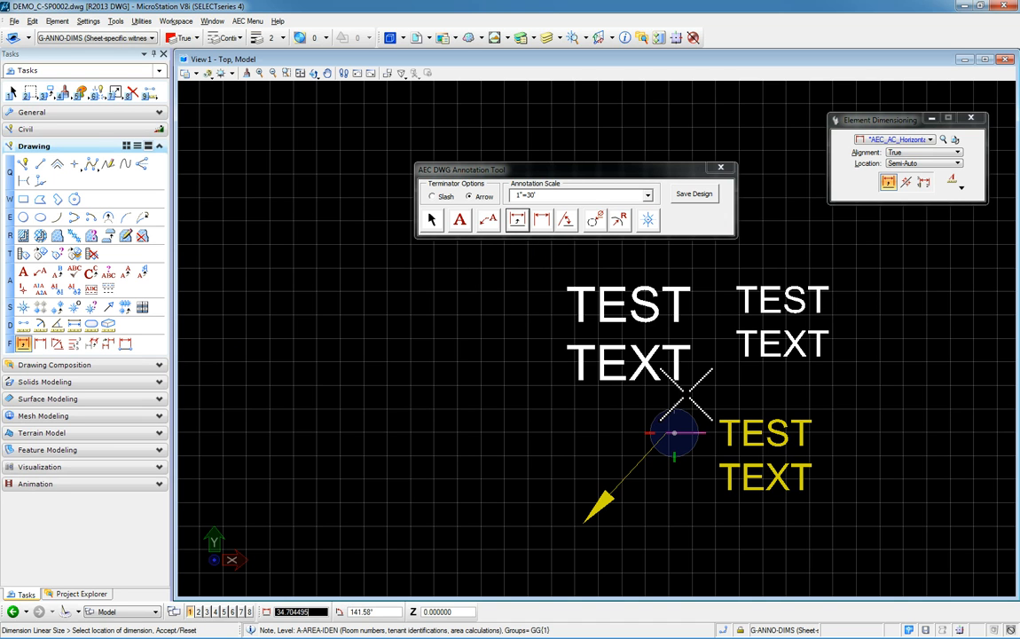
{"action": "left_click", "coordinate": [704, 257]}
{"action": "mouse_move", "coordinate": [577, 173]}
{"action": "left_mouse_down"}
{"action": "mouse_move", "coordinate": [331, 139]}
{"action": "mouse_move", "coordinate": [386, 158]}
{"action": "left_mouse_up"}
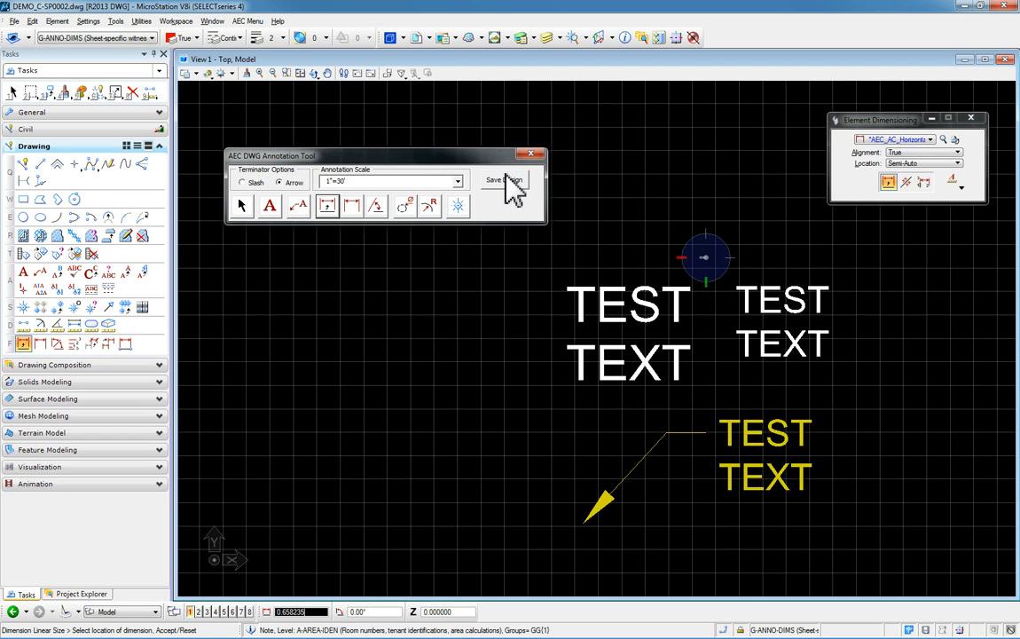
{"action": "left_click", "coordinate": [723, 186]}
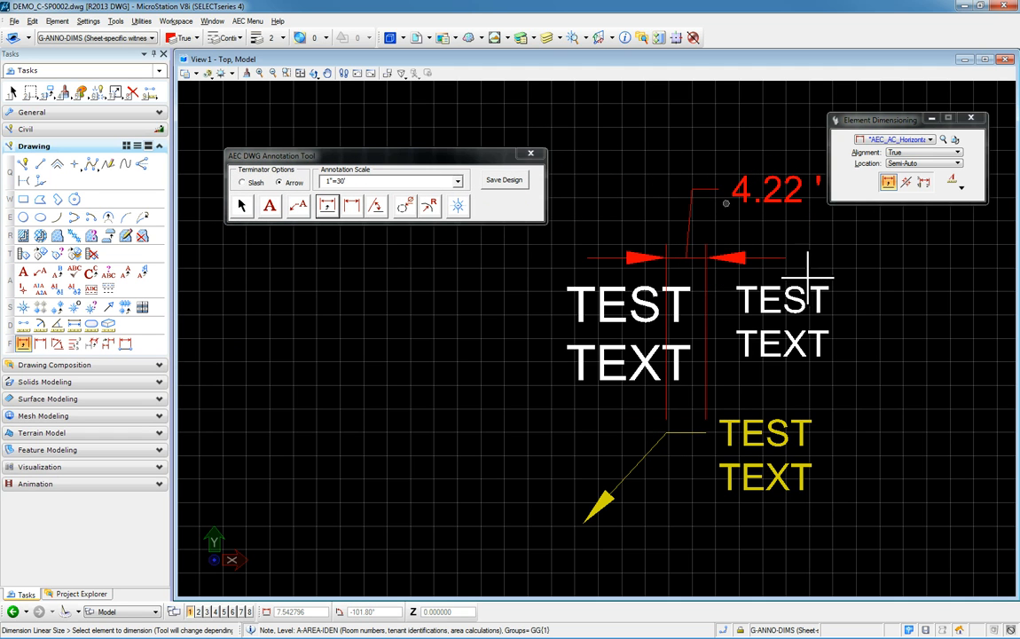
Place a horizontal linear dimension spanning about 27.9 ft in the empty area left of the texts.
{"action": "left_click", "coordinate": [353, 208]}
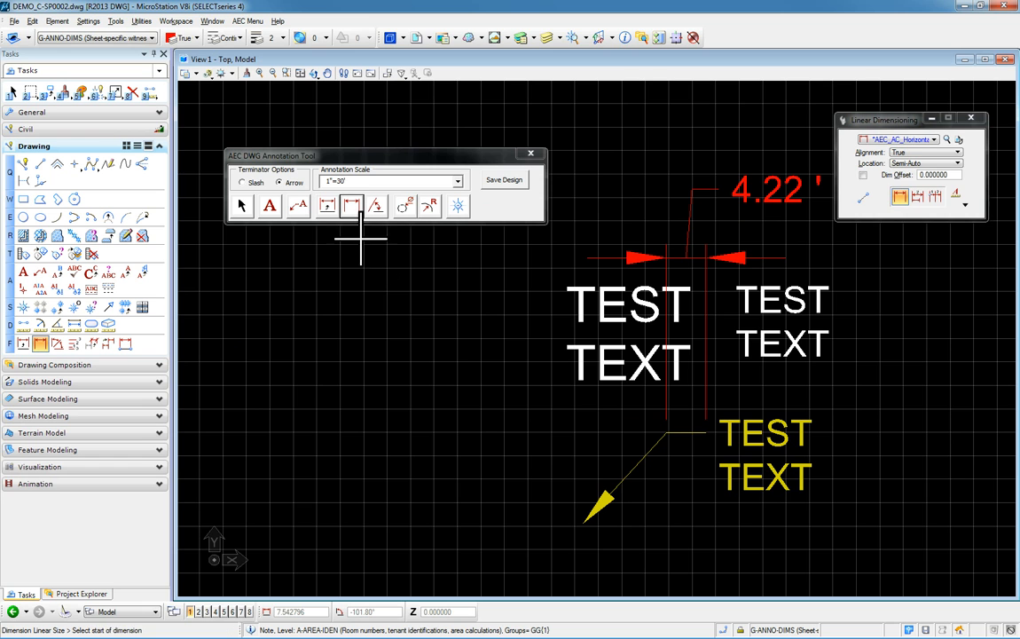
{"action": "left_click", "coordinate": [479, 440]}
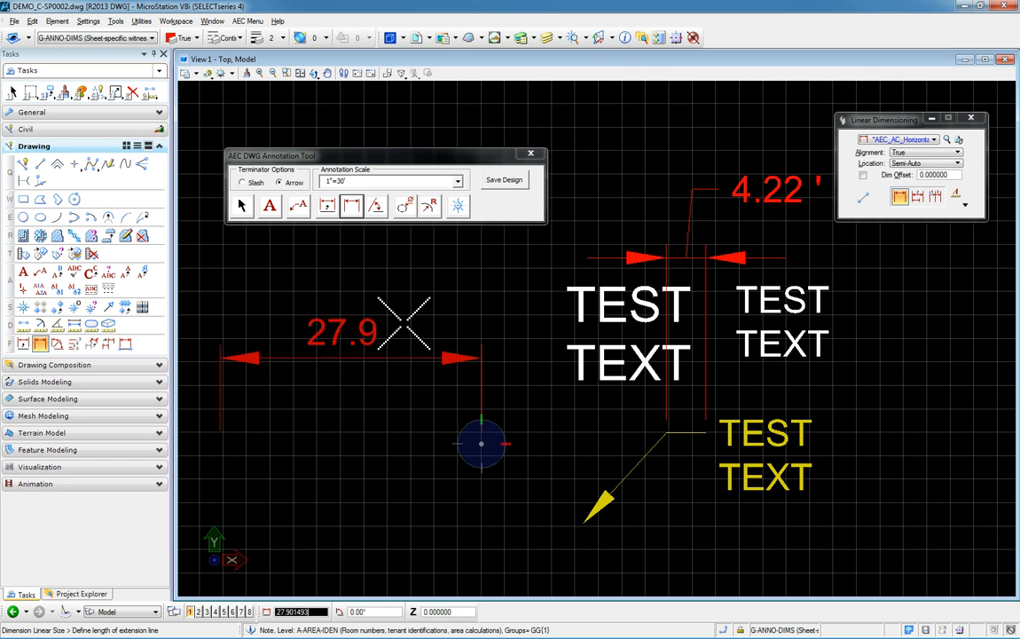
{"action": "right_click", "coordinate": [407, 426]}
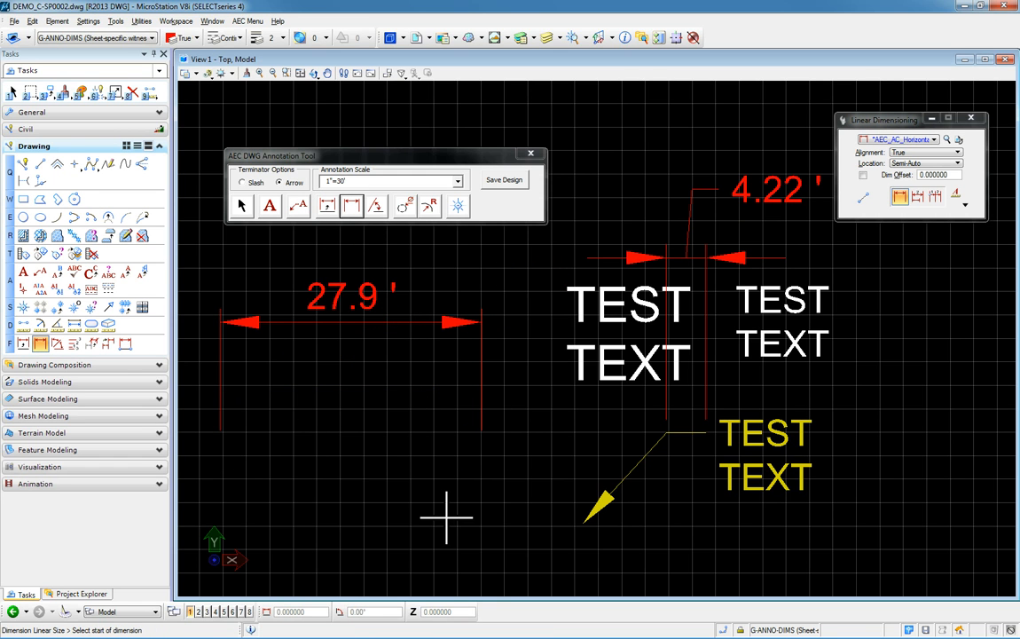
Place a horizontal linear dimension with slash terminators, about 31.07 ft long, below the 27.9 ft one, accepting the dimension style update.
{"action": "left_click", "coordinate": [375, 206]}
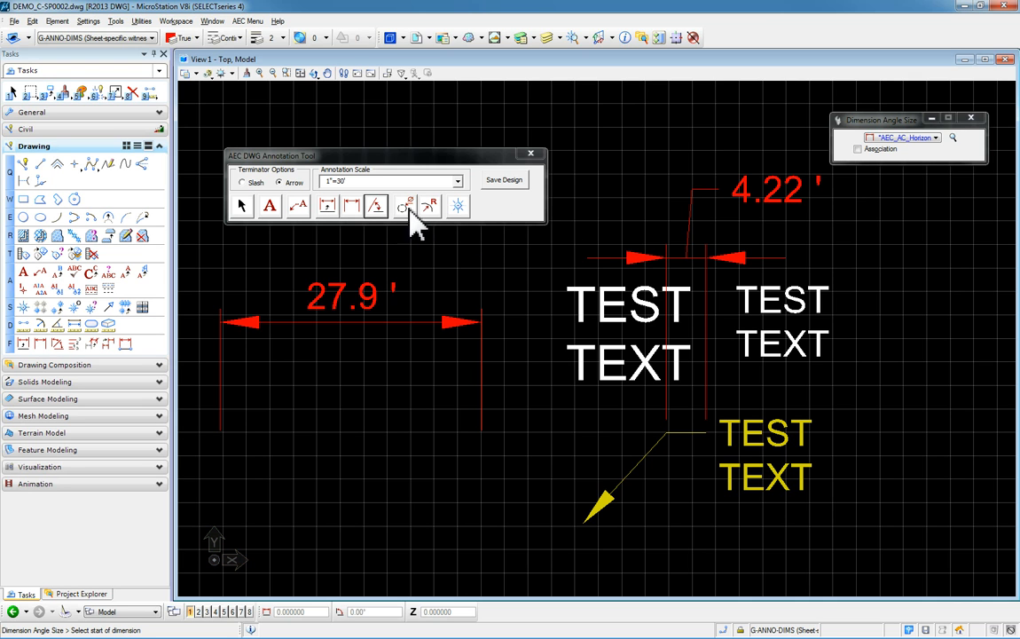
{"action": "left_click", "coordinate": [247, 200]}
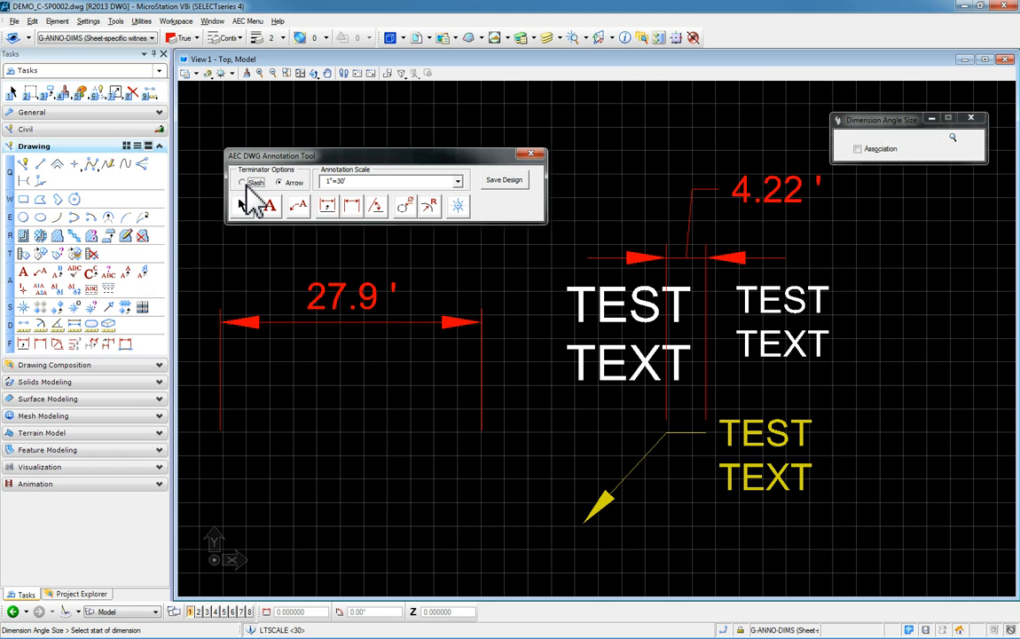
{"action": "left_click", "coordinate": [353, 205]}
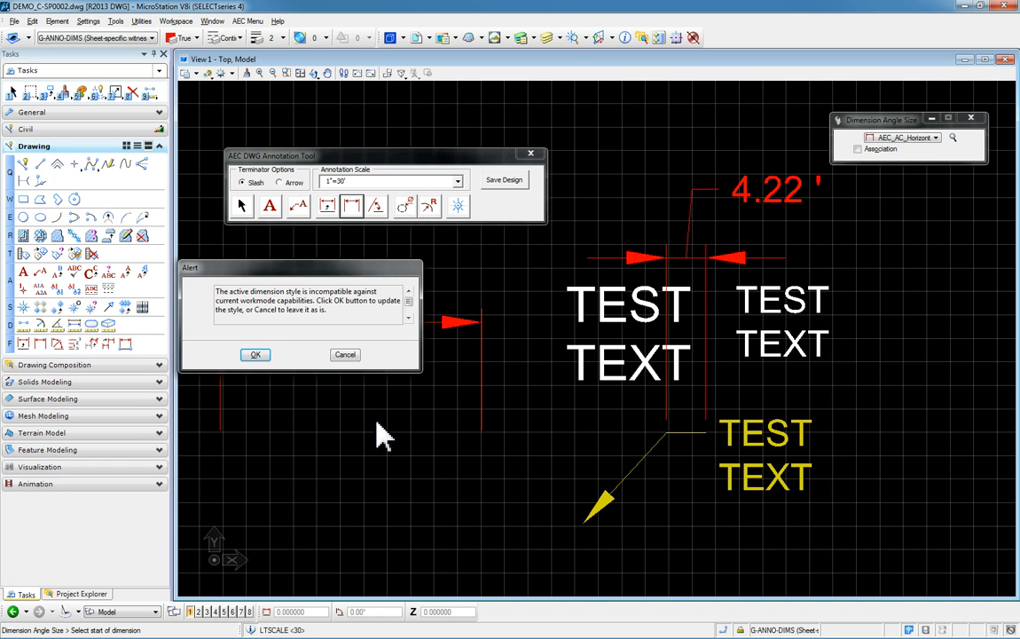
{"action": "left_click", "coordinate": [267, 354]}
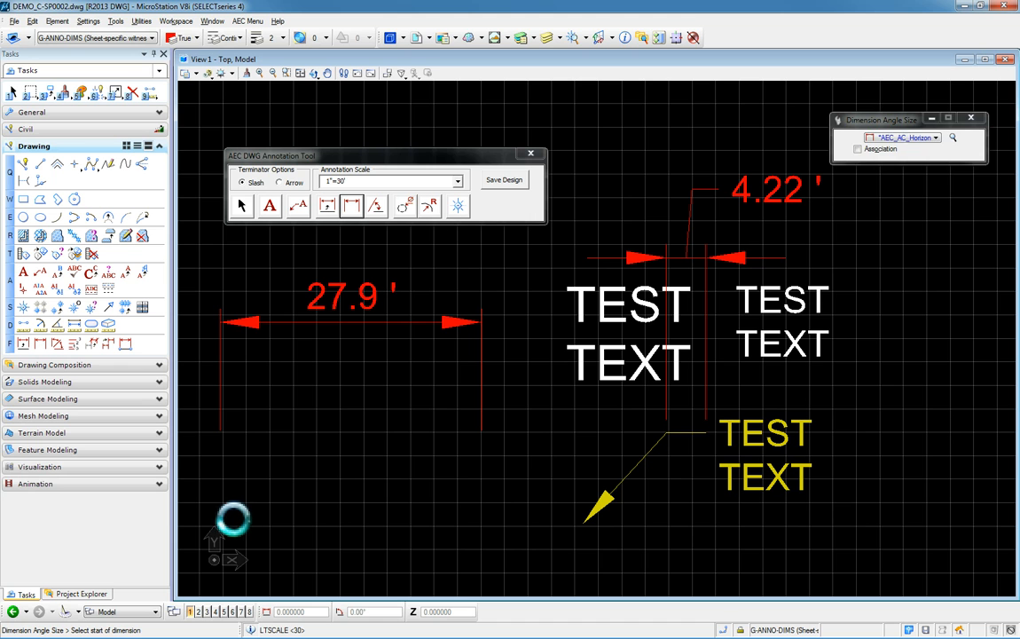
{"action": "left_click", "coordinate": [227, 522]}
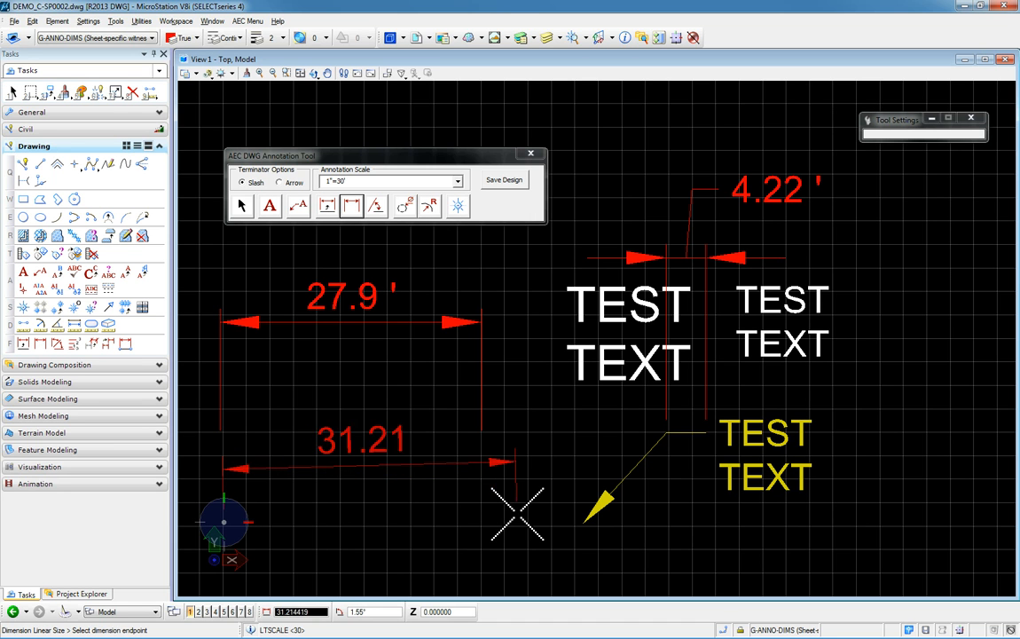
{"action": "left_click", "coordinate": [517, 523]}
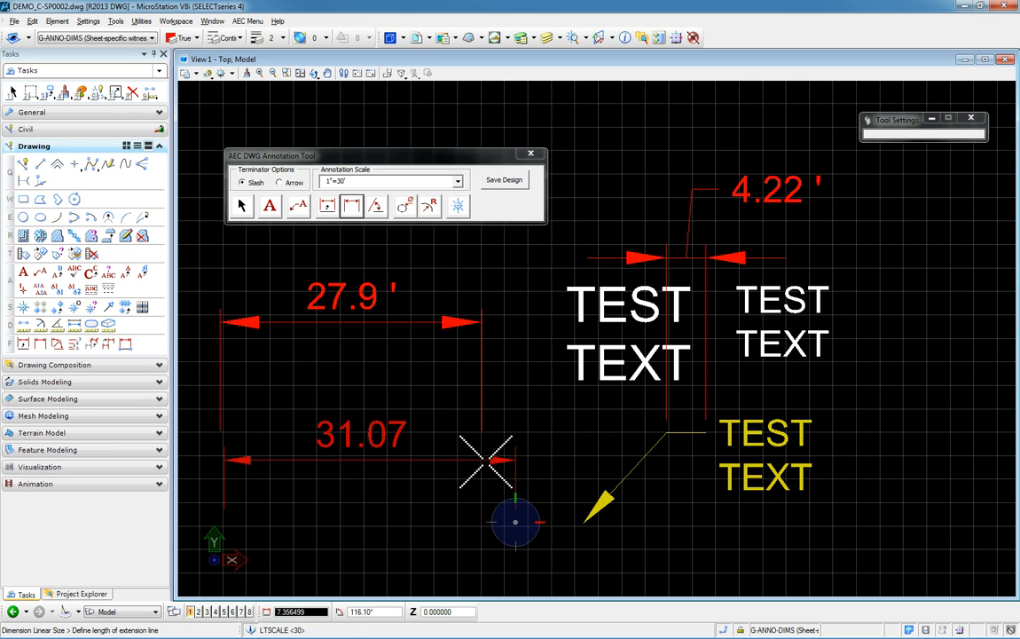
{"action": "right_click", "coordinate": [596, 447]}
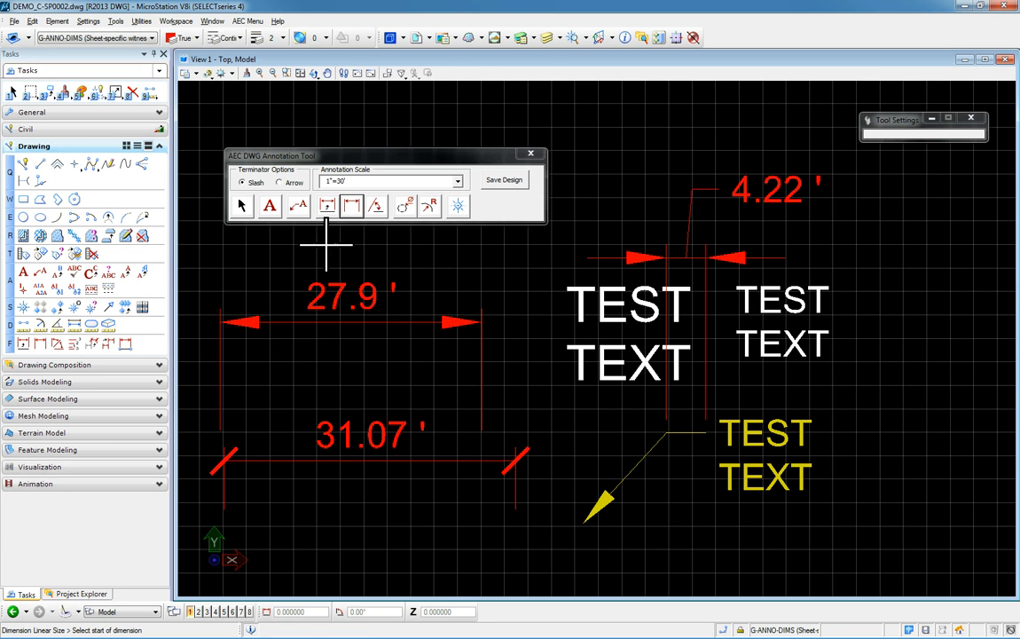
Expand the A/E/C Cell/Block Libraries in Project Explorer down to the contents of AEC_Div22 - Plumbing and AEC_Div26 - Electrical.
{"action": "left_click", "coordinate": [81, 595]}
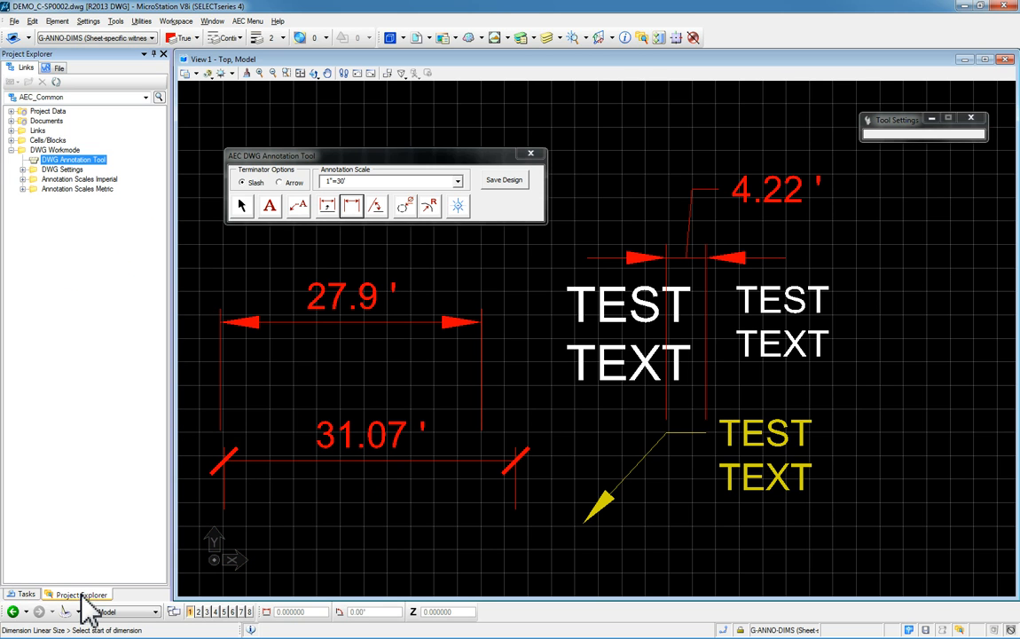
{"action": "left_click", "coordinate": [10, 140]}
{"action": "left_click", "coordinate": [22, 160]}
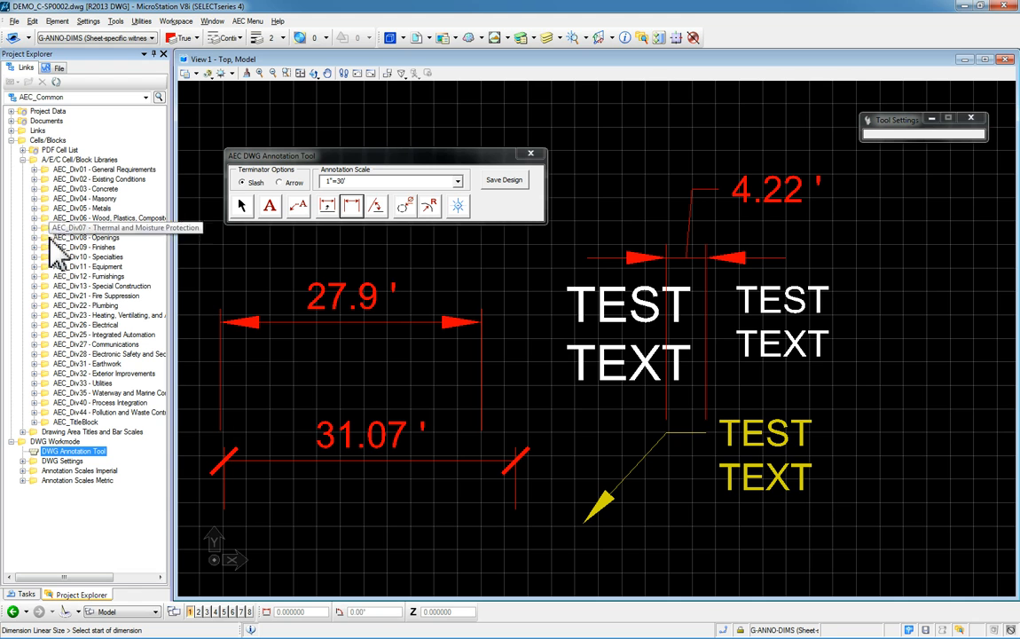
{"action": "left_click", "coordinate": [34, 305]}
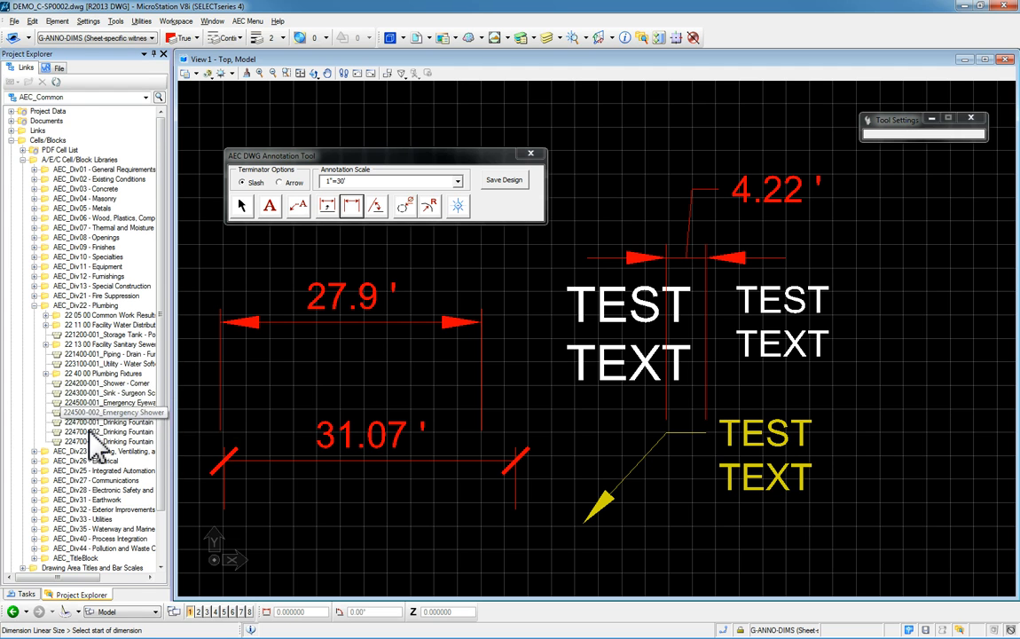
{"action": "scroll", "coordinate": [102, 434], "scroll_direction": "down", "scroll_amount": 2}
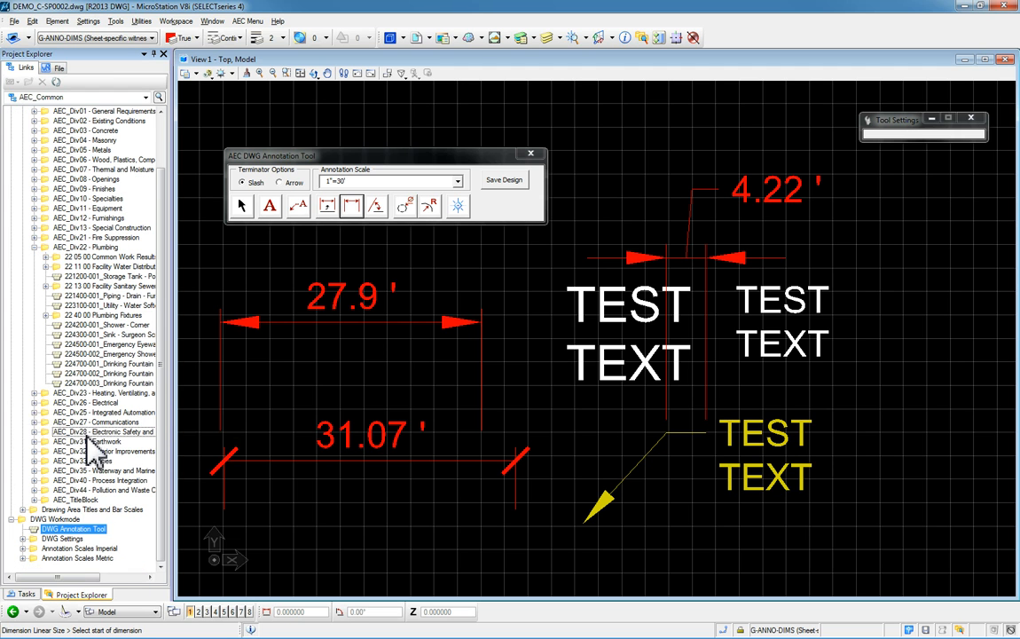
{"action": "left_click", "coordinate": [33, 402]}
{"action": "scroll", "coordinate": [67, 417], "scroll_direction": "down", "scroll_amount": 5}
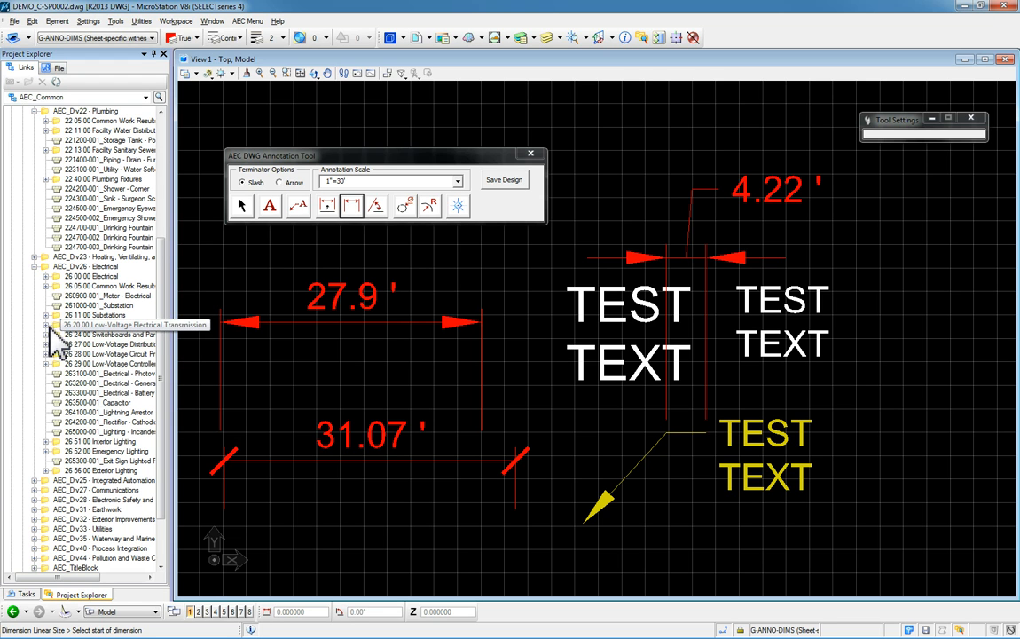
Place the 260900-001_Meter - Electrical cell in the drawing just right of the smaller white TEST TEXT.
{"action": "left_click", "coordinate": [76, 298]}
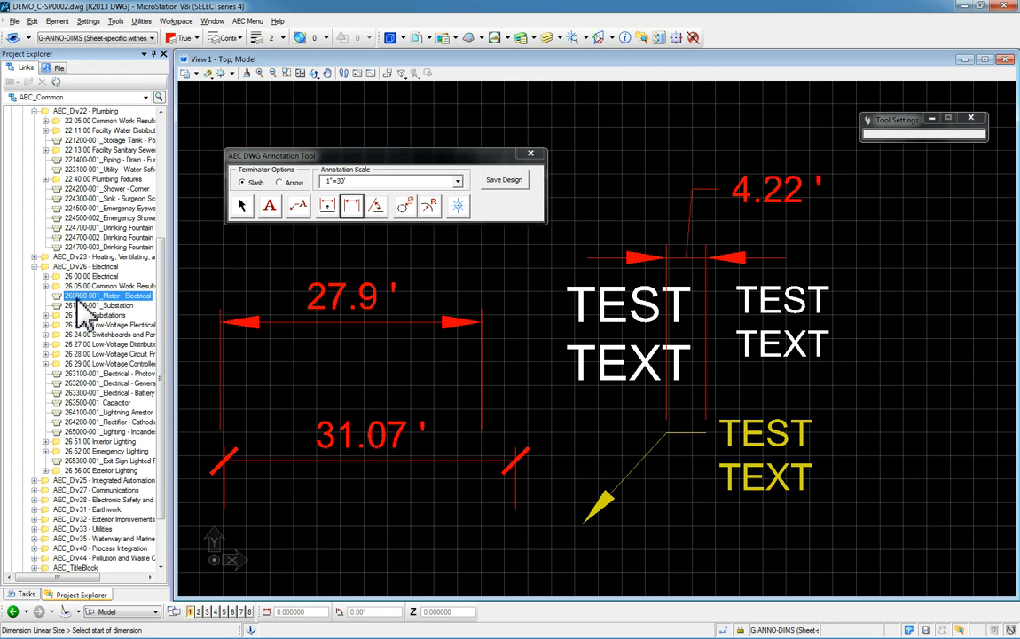
{"action": "double_click", "coordinate": [60, 297]}
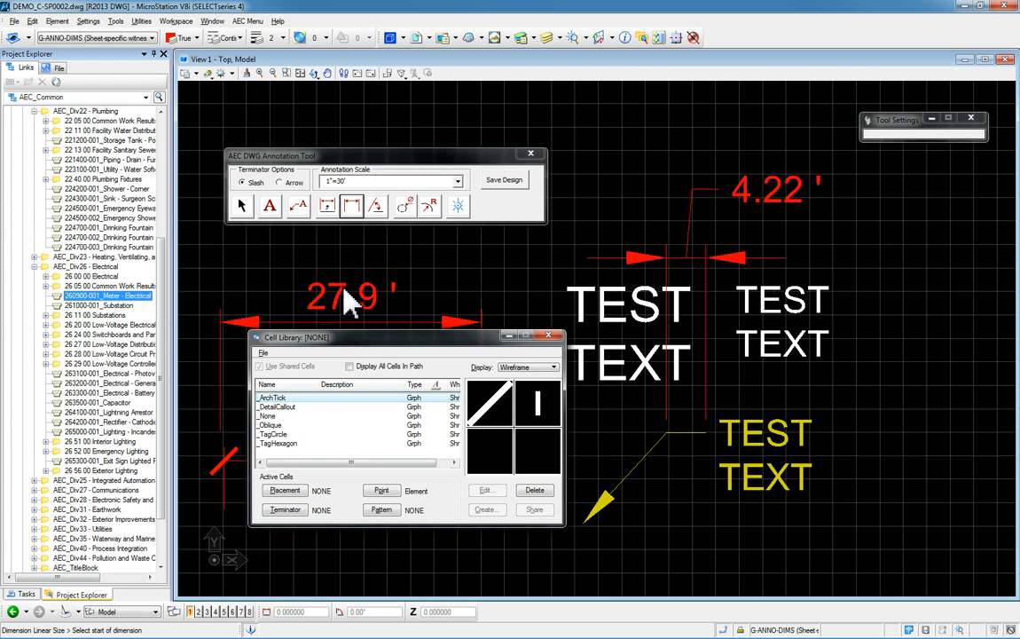
{"action": "double_click", "coordinate": [62, 299]}
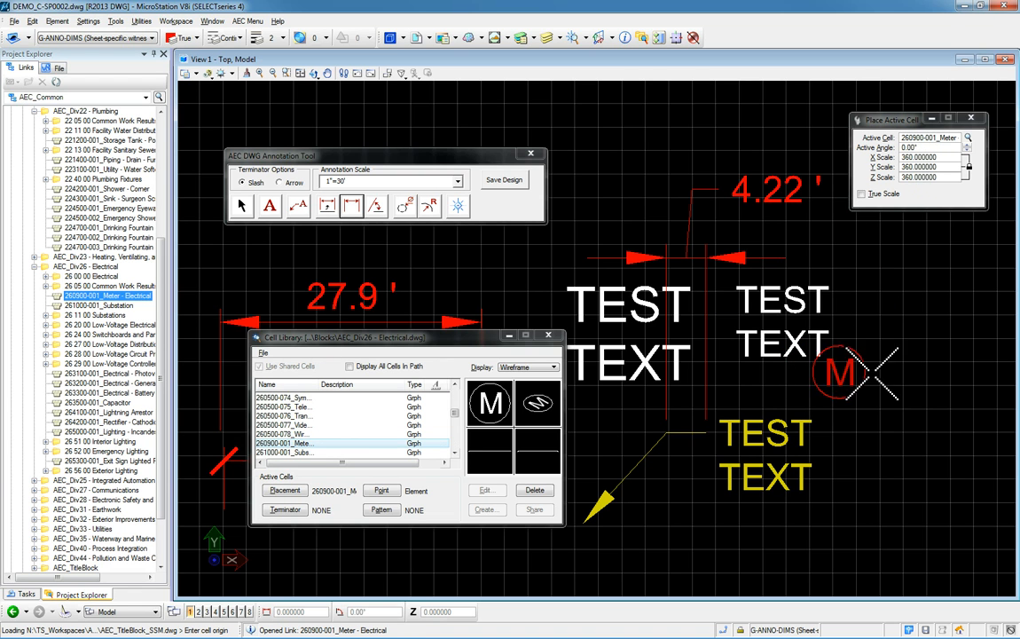
{"action": "left_click", "coordinate": [874, 343]}
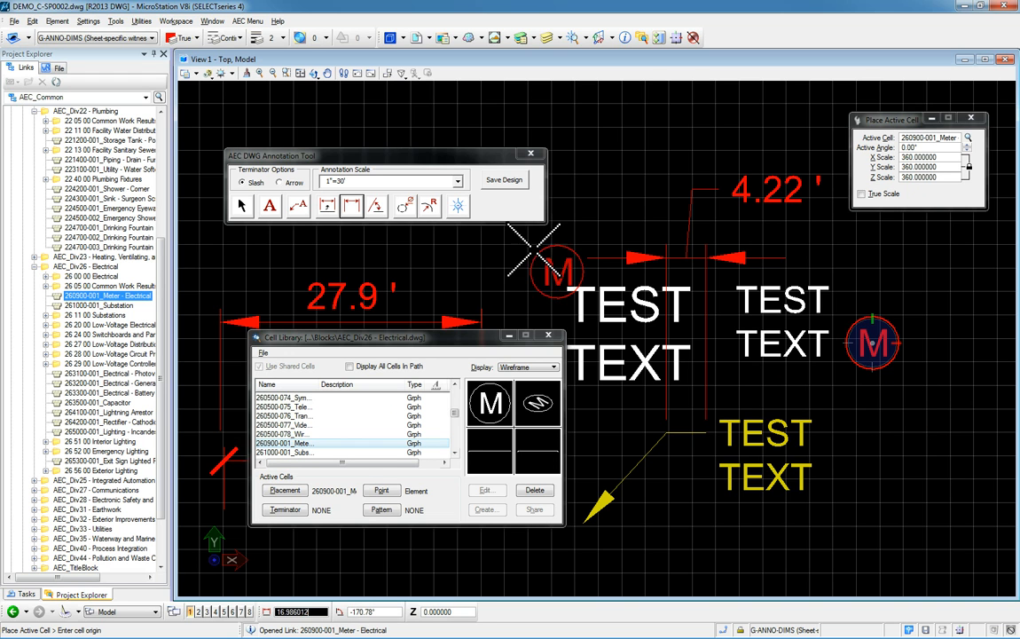
Set the annotation scale to 1"=40' and place a second meter cell to the right of the first one.
{"action": "left_click", "coordinate": [457, 181]}
{"action": "left_click", "coordinate": [395, 209]}
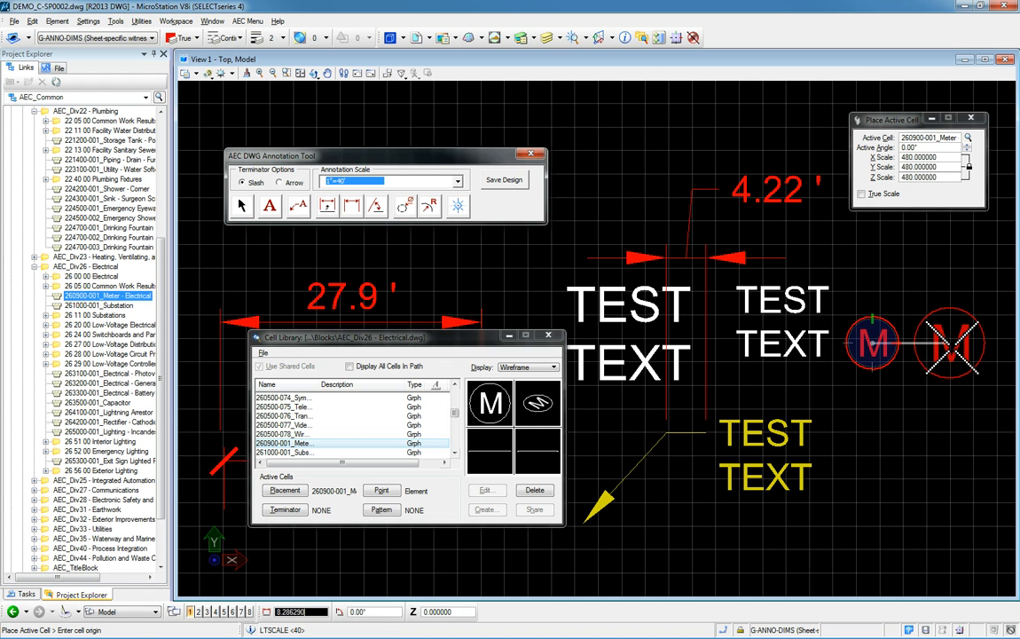
{"action": "left_click", "coordinate": [952, 344]}
{"action": "key", "text": "Escape"}
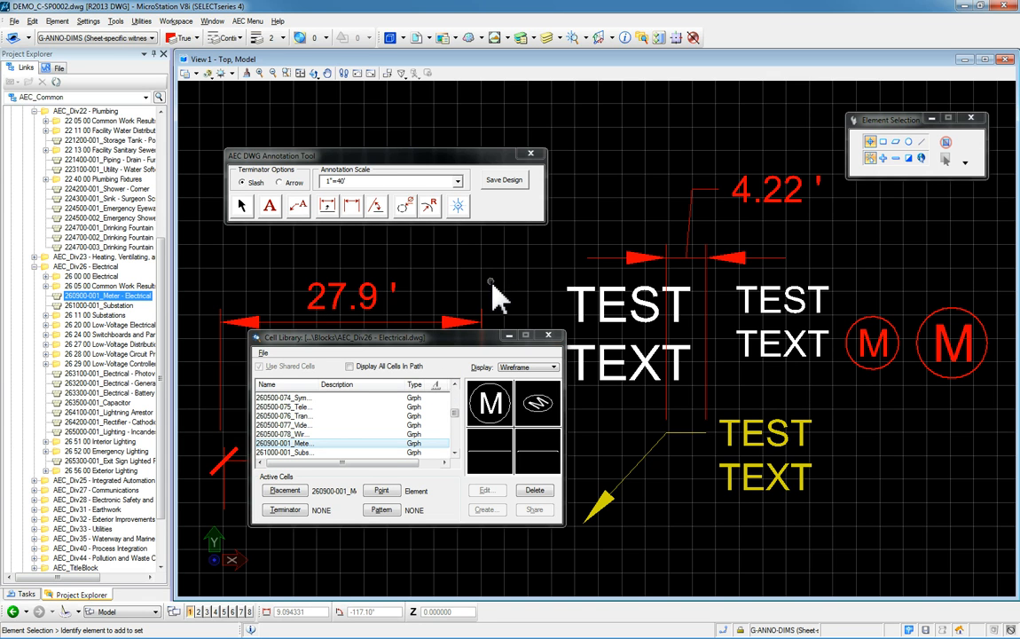
Close the Cell Library and save the design from the annotation tool.
{"action": "left_click", "coordinate": [555, 337]}
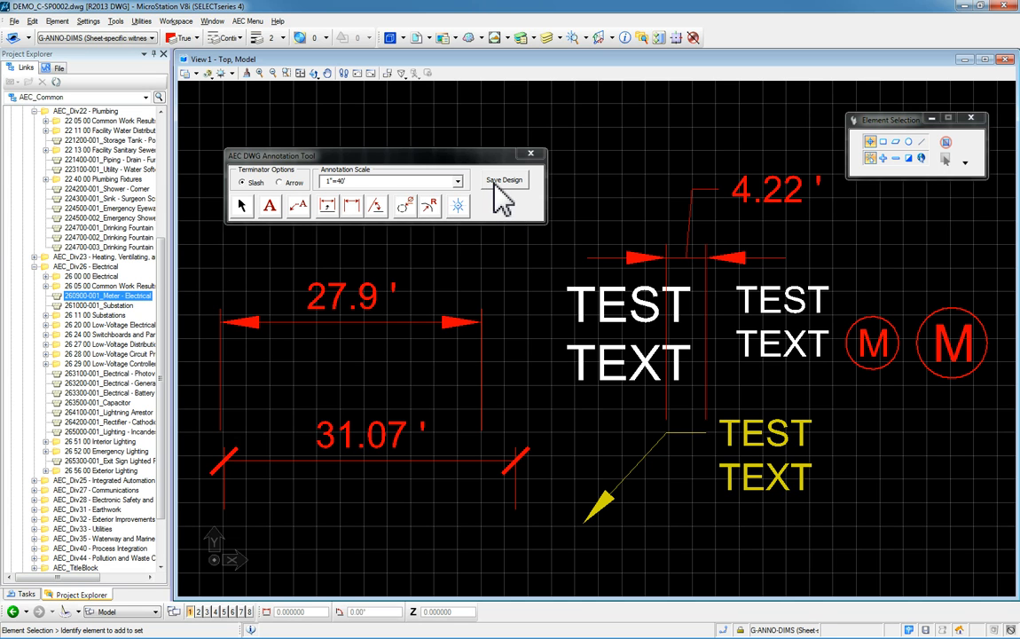
{"action": "left_click", "coordinate": [502, 190]}
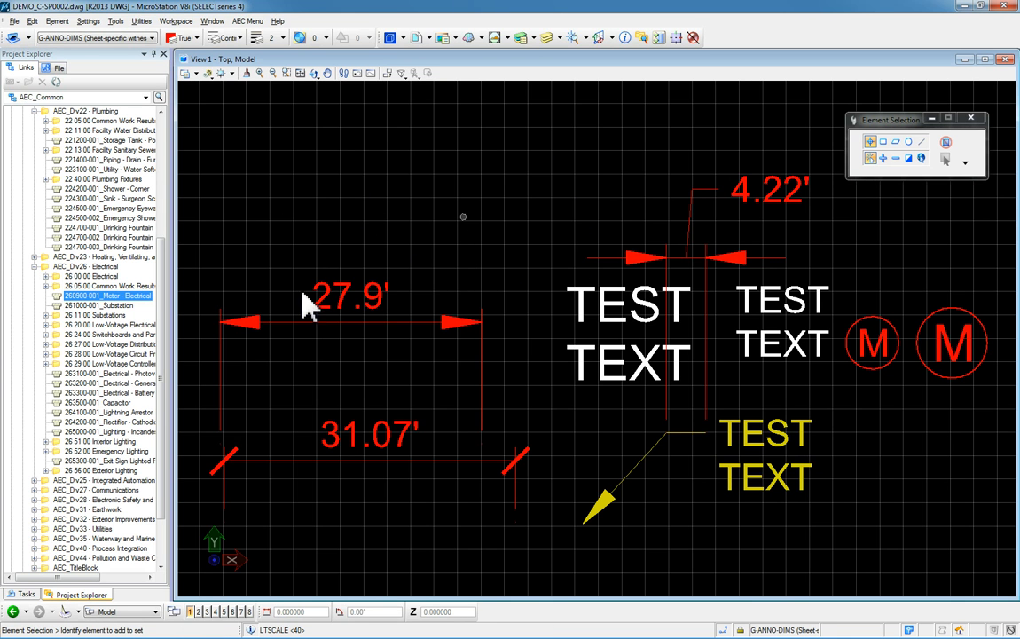
Reopen the AEC DWG Annotation Tool through DWG Workmode and move its dialog to the empty area above the dimensions.
{"action": "right_click", "coordinate": [391, 189]}
{"action": "mouse_move", "coordinate": [474, 260]}
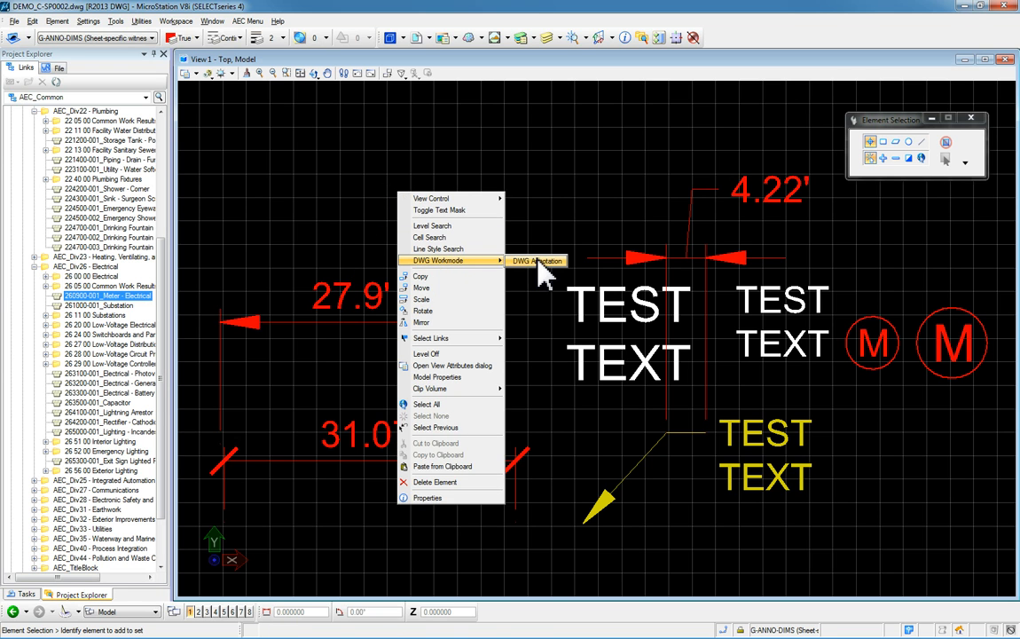
{"action": "left_click", "coordinate": [539, 260]}
{"action": "left_click_drag", "start_coordinate": [171, 266], "coordinate": [361, 102]}
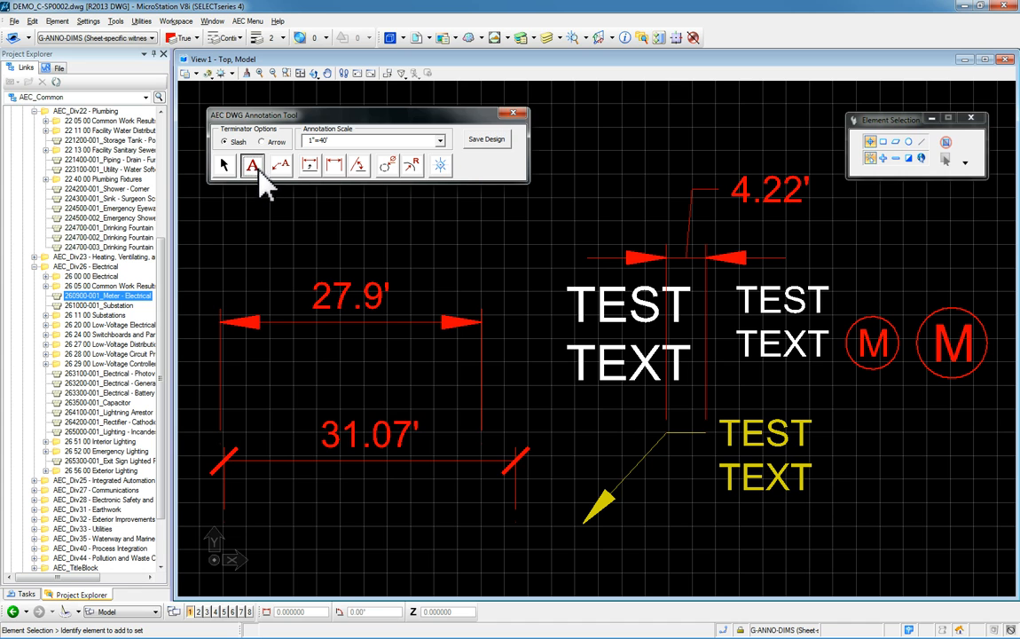
Place the text ASFASF at the 1"=40' annotation scale above the 27.9 ft dimension.
{"action": "left_click", "coordinate": [253, 166]}
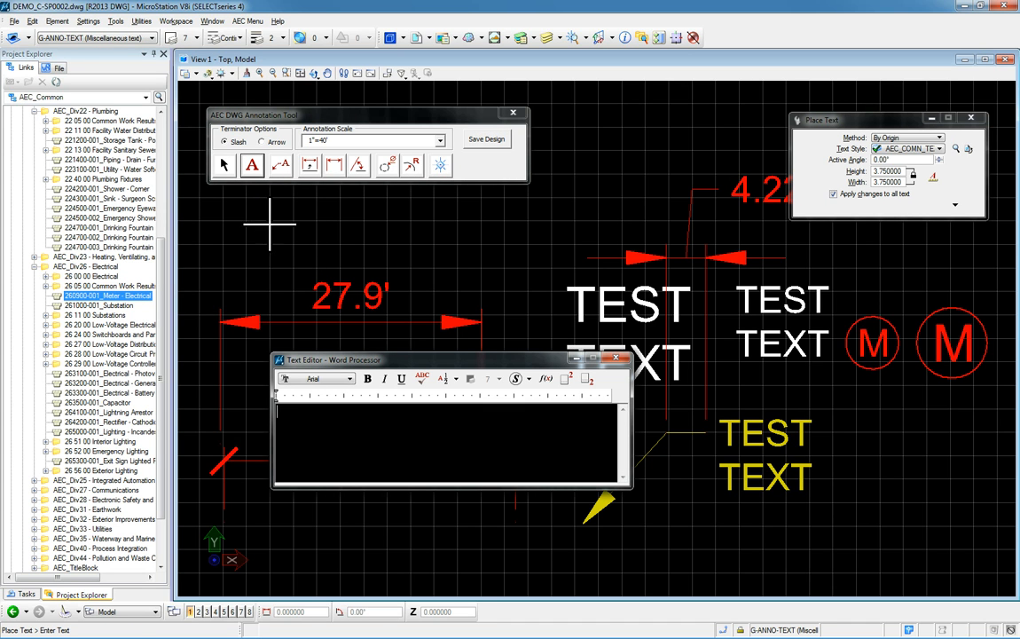
{"action": "type", "text": "ASFASF"}
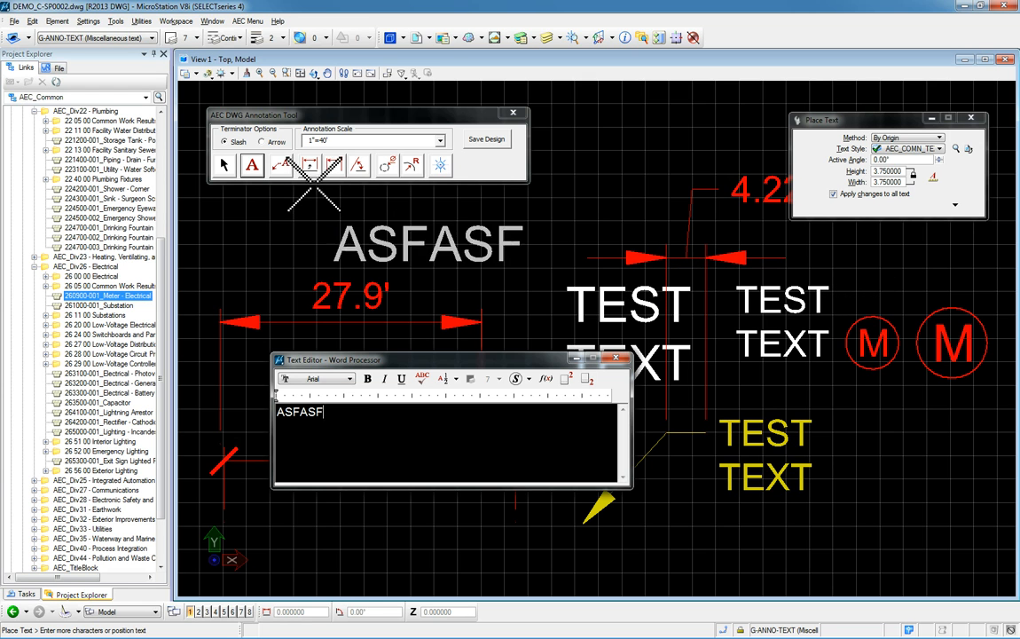
{"action": "left_click", "coordinate": [308, 221]}
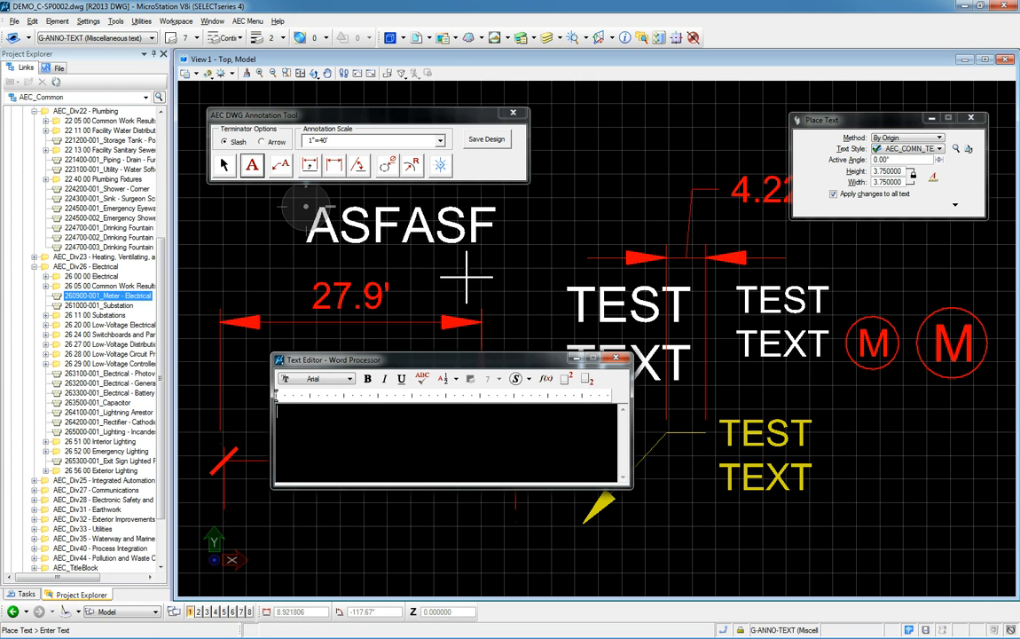